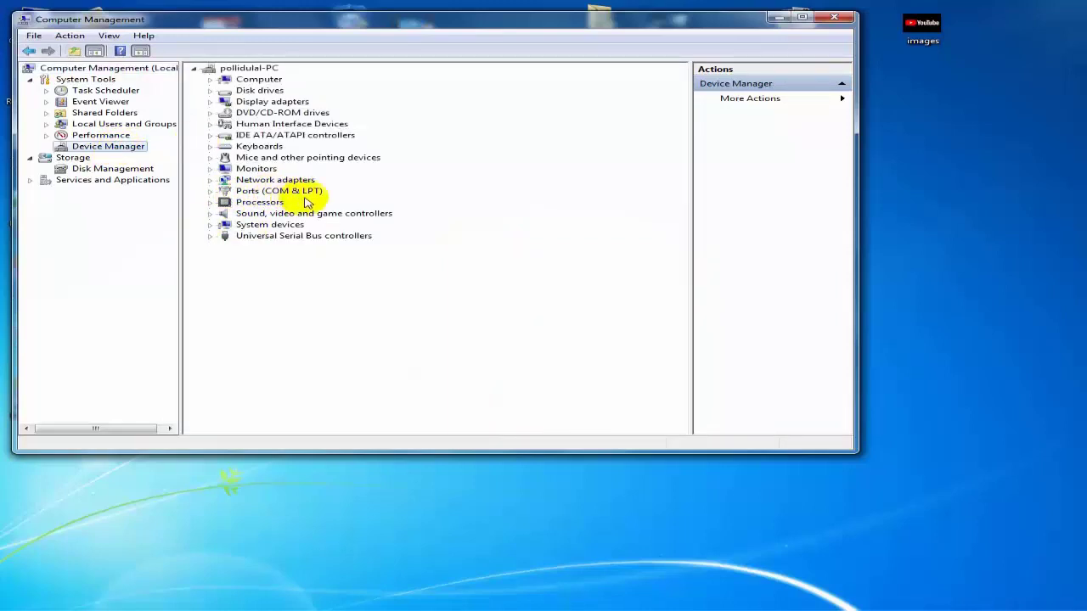
Expand Ports (COM & LPT) in Device Manager to examine the listed ports, and minimize the window.
{"action": "left_click", "coordinate": [212, 193]}
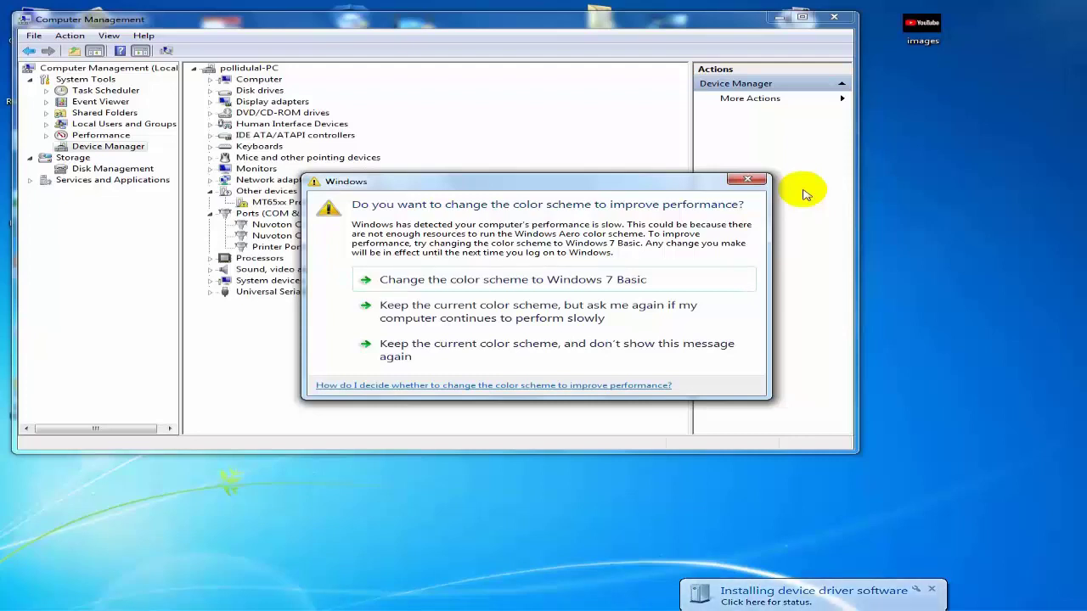
{"action": "left_click", "coordinate": [748, 181]}
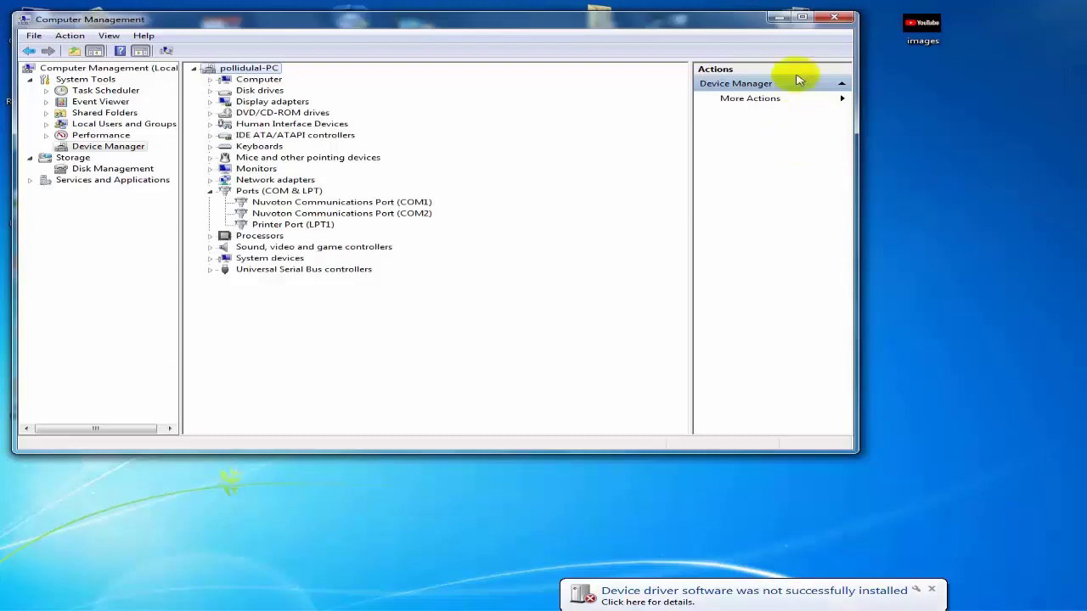
{"action": "left_click", "coordinate": [778, 17]}
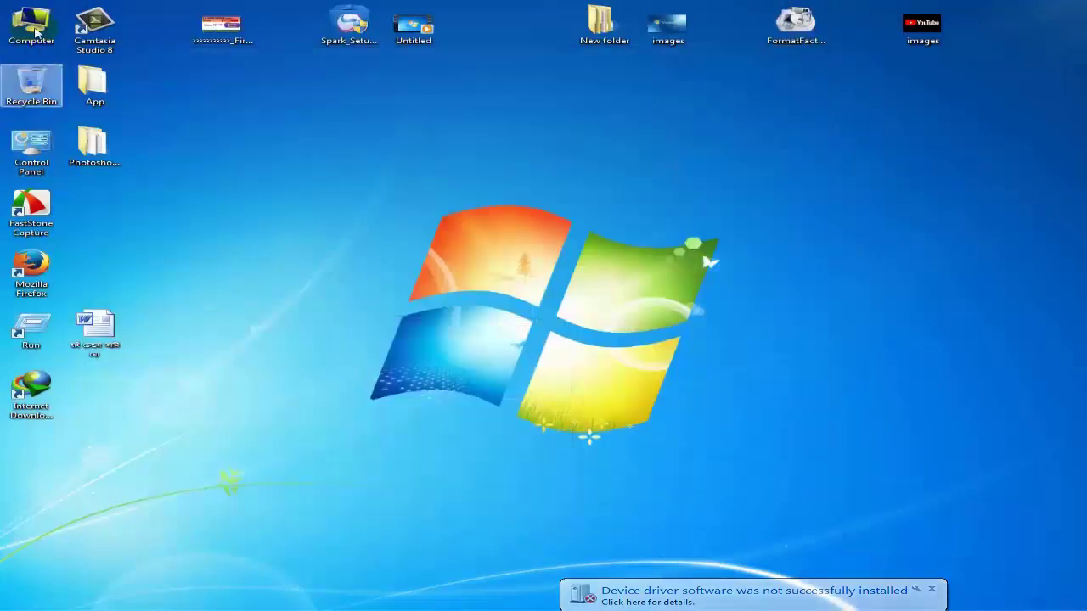
Browse Local Disk (D:) to the New folder inside the abc folder.
{"action": "double_click", "coordinate": [32, 25]}
{"action": "double_click", "coordinate": [684, 229]}
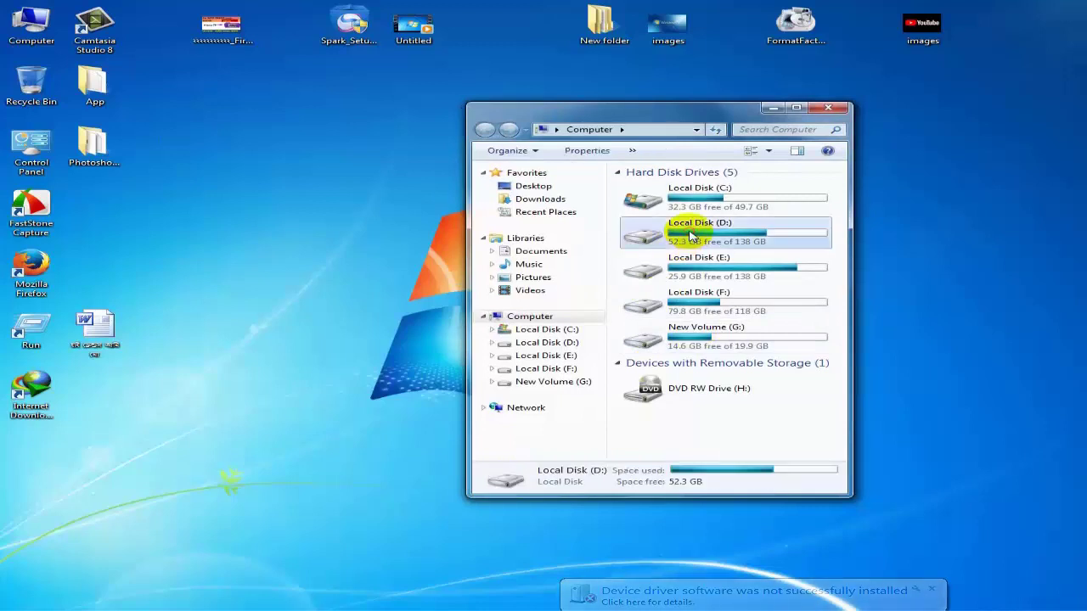
{"action": "double_click", "coordinate": [649, 187]}
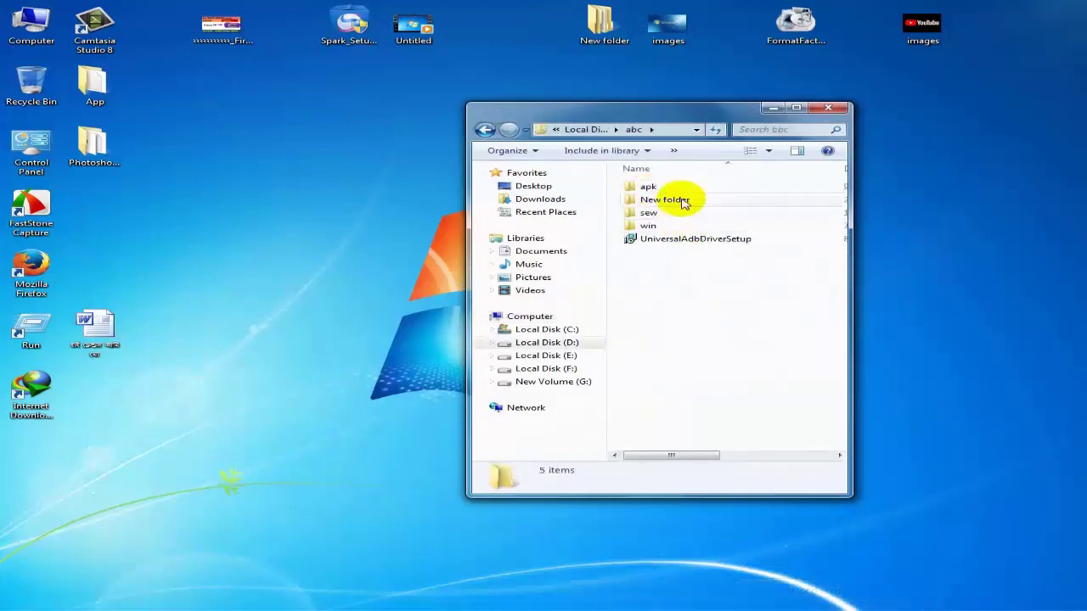
{"action": "double_click", "coordinate": [681, 201]}
{"action": "double_click", "coordinate": [667, 202]}
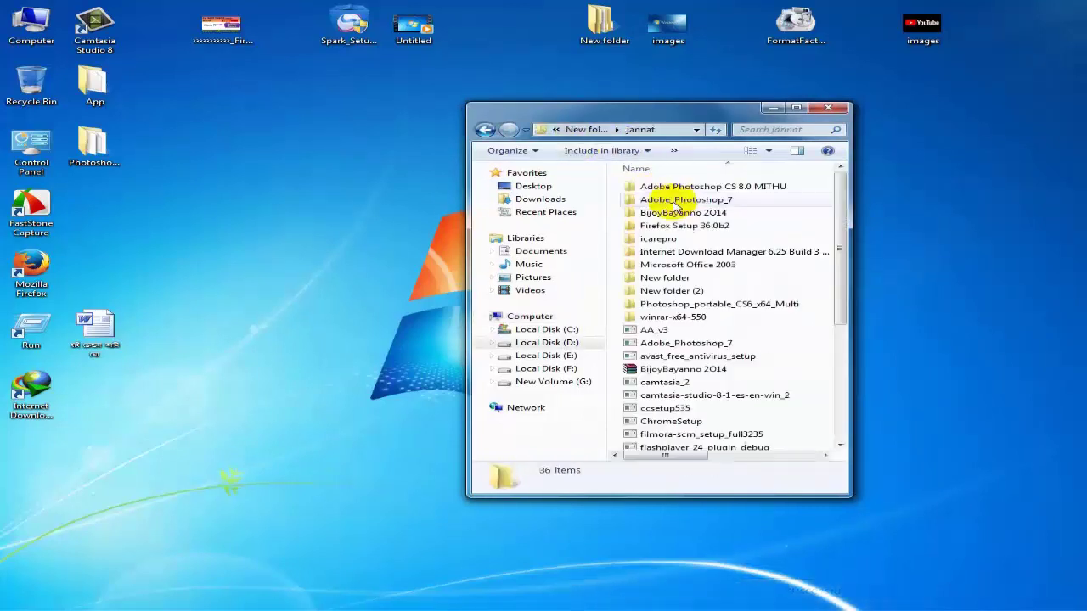
{"action": "left_click", "coordinate": [489, 130]}
Look through the nested subfolders for the one holding INFINITY CM2 and the SP Flash Tools, and open its all driver folder.
{"action": "double_click", "coordinate": [680, 225]}
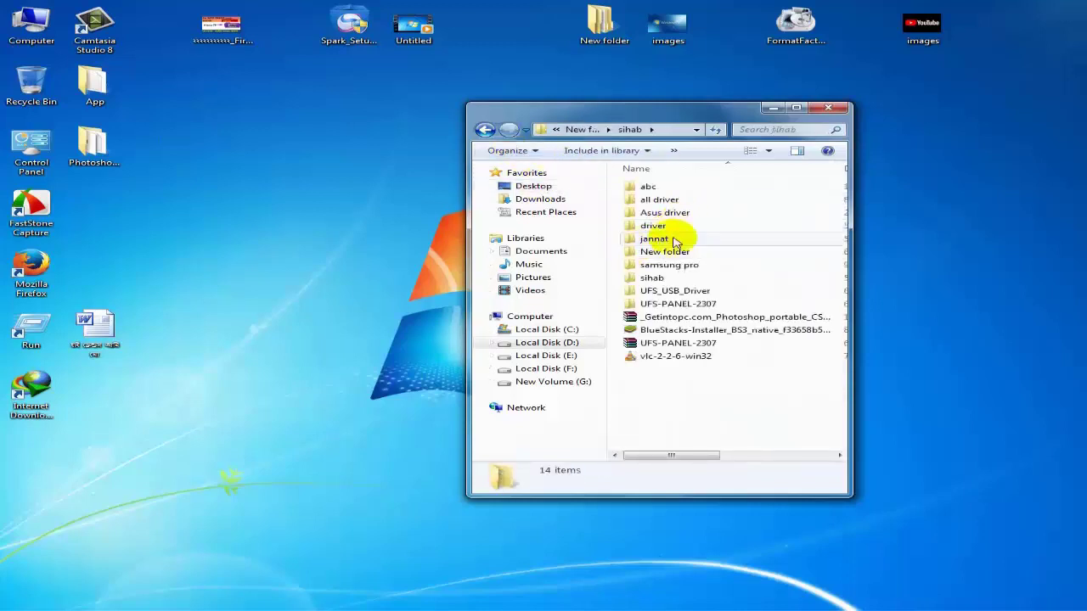
{"action": "double_click", "coordinate": [658, 277]}
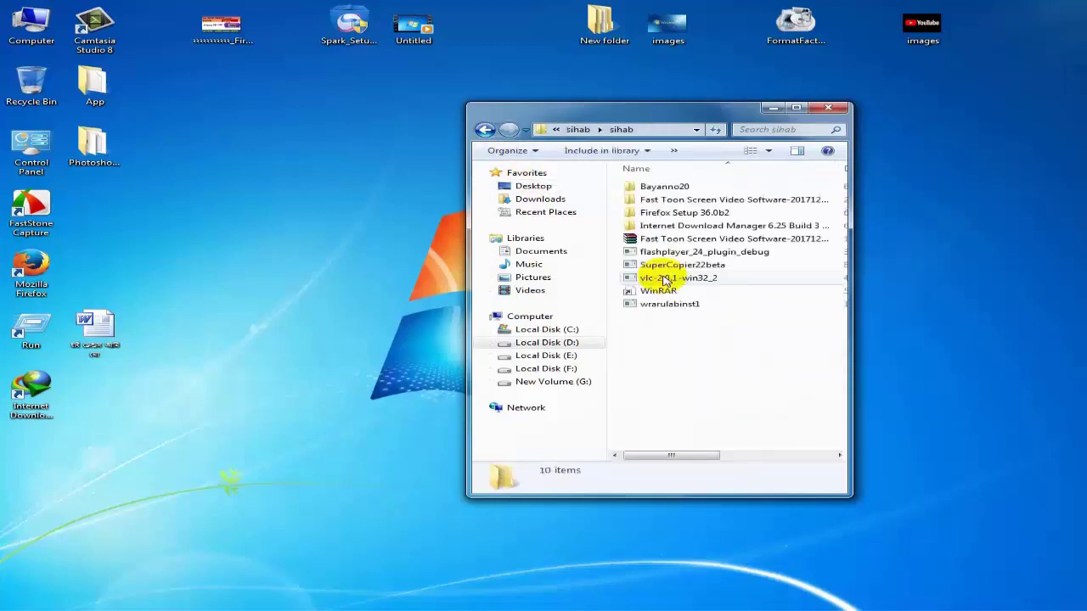
{"action": "left_click", "coordinate": [484, 129]}
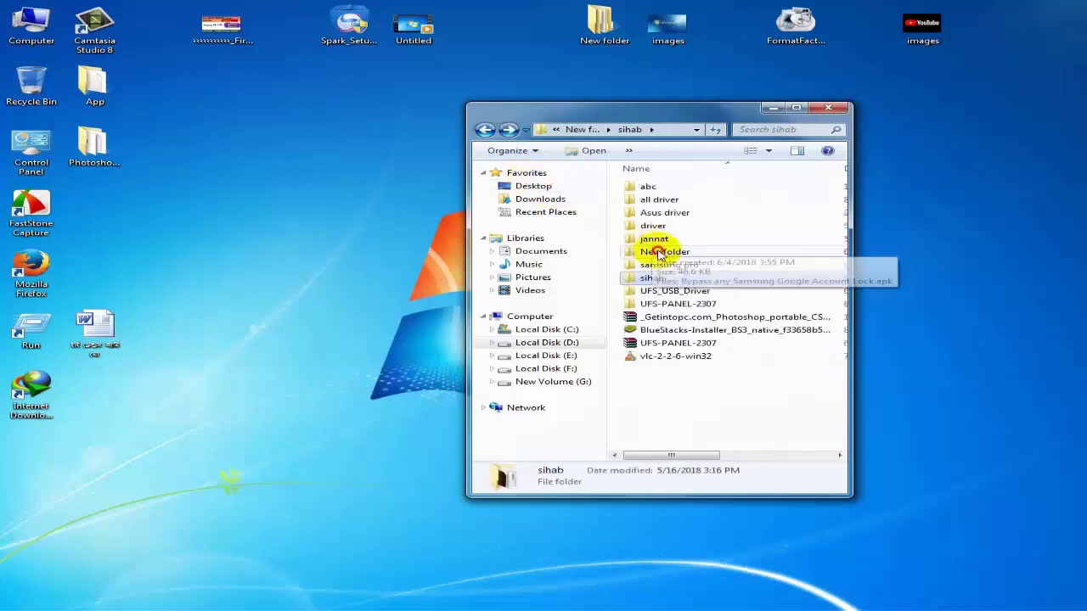
{"action": "left_click", "coordinate": [653, 226]}
{"action": "double_click", "coordinate": [659, 239]}
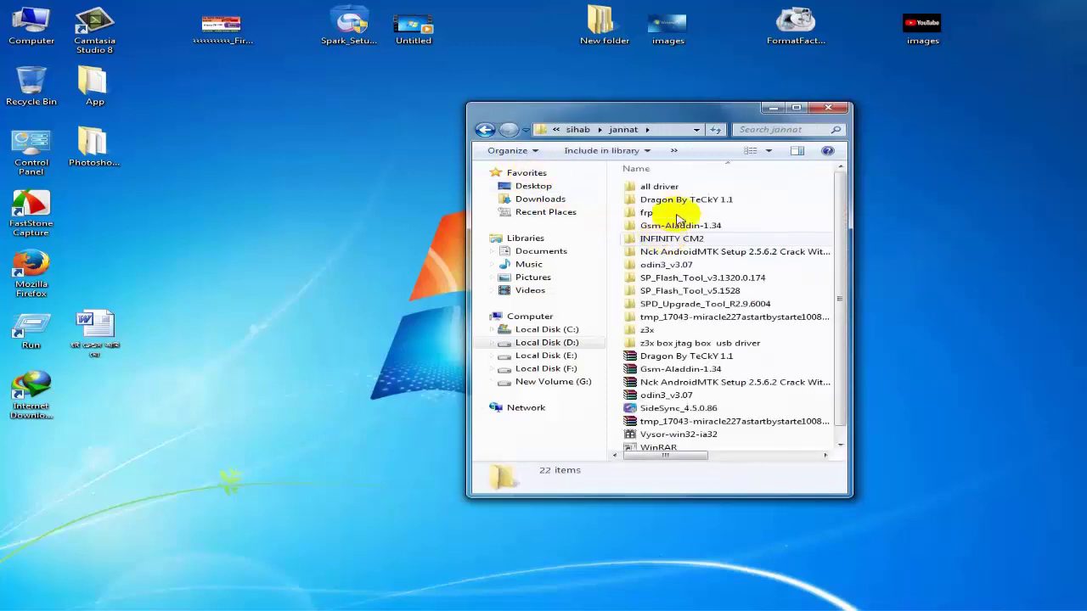
{"action": "left_click", "coordinate": [671, 188]}
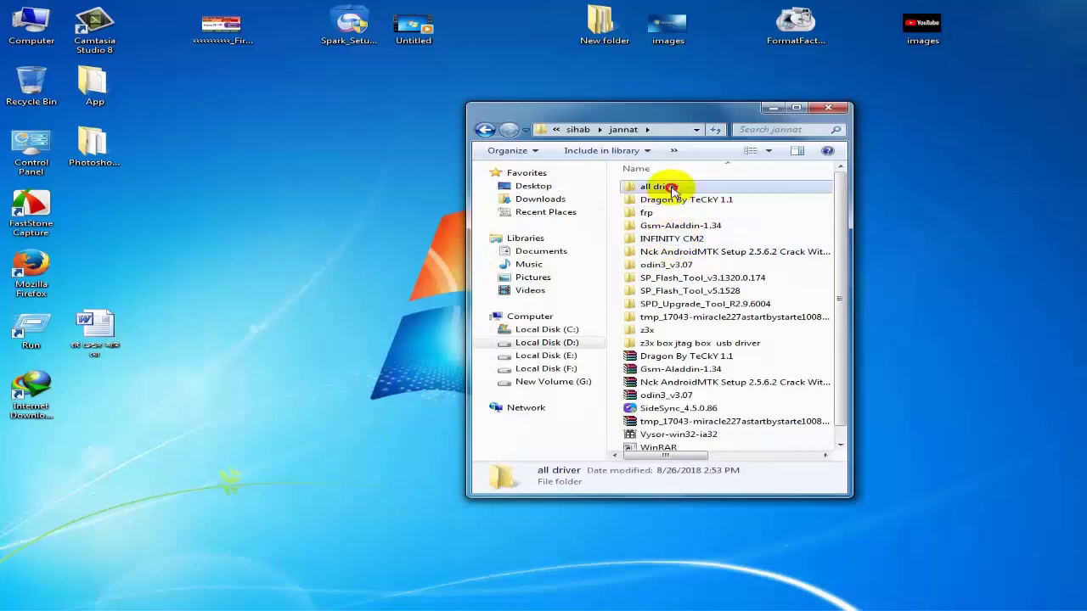
{"action": "double_click", "coordinate": [671, 189]}
Run Driver_Auto_Installer_v5.1524 as administrator from its folder inside MTK Usb Driver v1.01.
{"action": "double_click", "coordinate": [679, 187]}
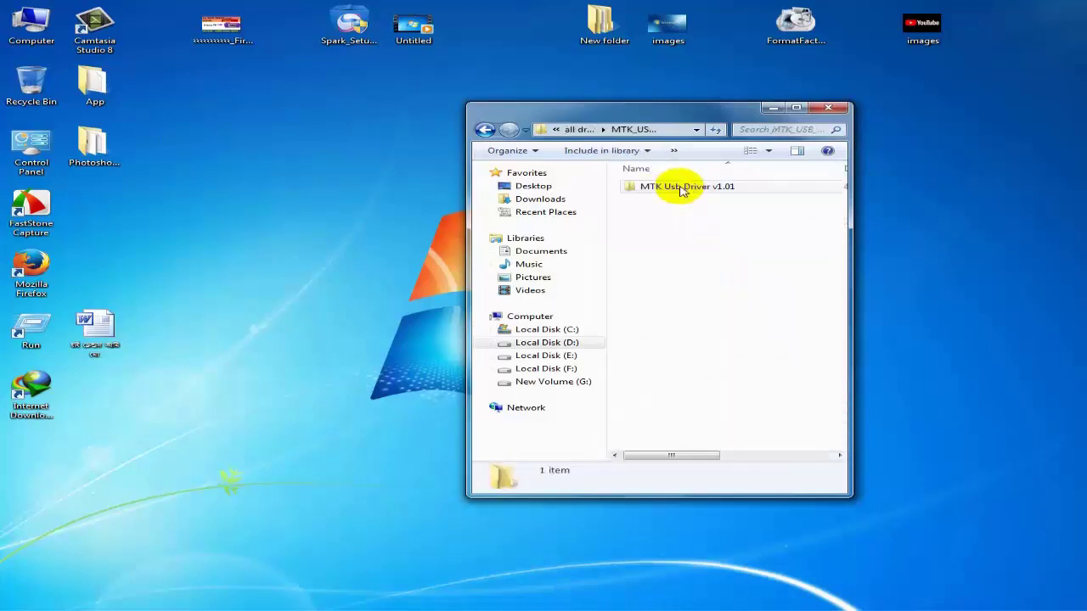
{"action": "double_click", "coordinate": [680, 187]}
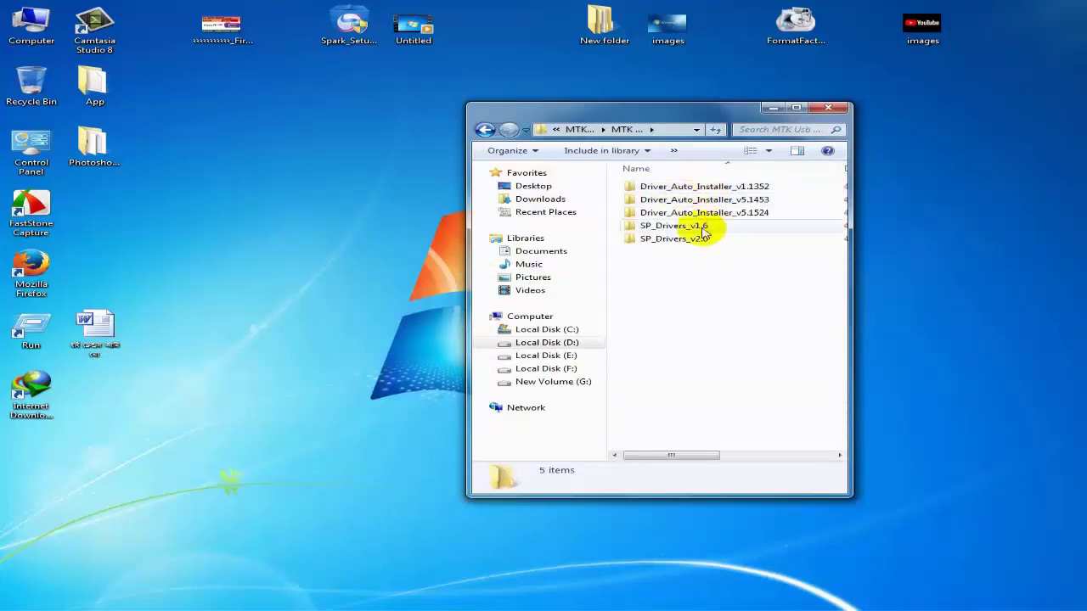
{"action": "double_click", "coordinate": [718, 212]}
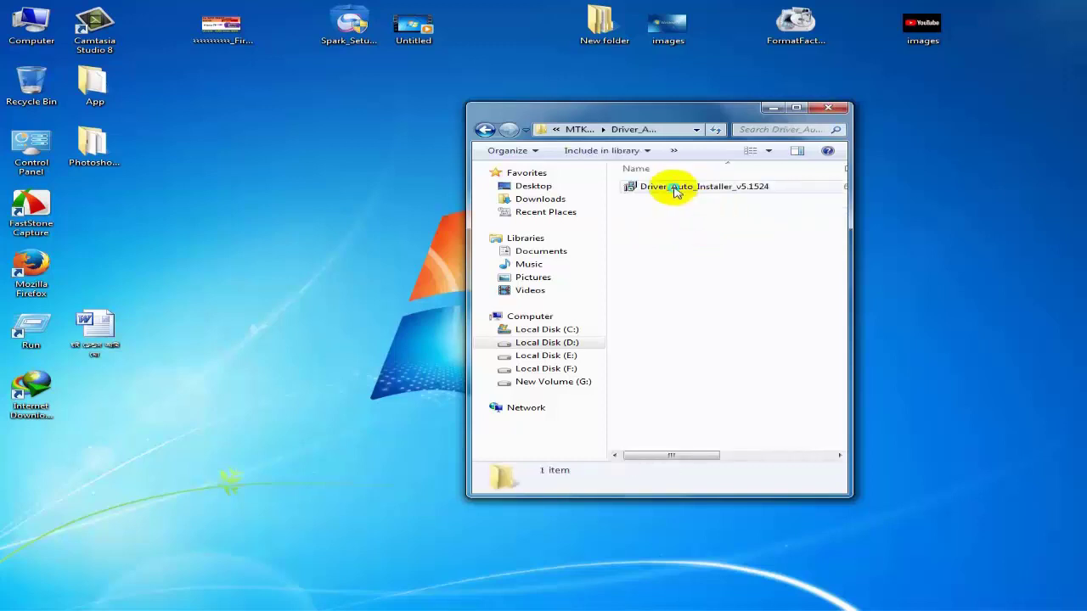
{"action": "right_click", "coordinate": [675, 191]}
{"action": "left_click", "coordinate": [714, 210]}
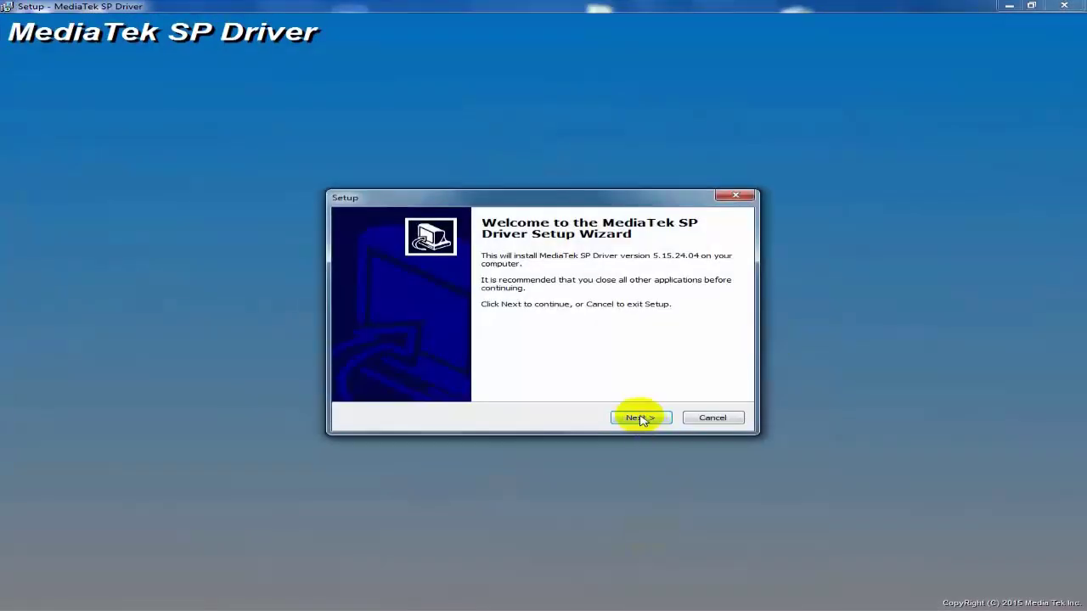
Install the MediaTek SP Driver with the default settings, choosing to install the unverified driver software anyway.
{"action": "left_click", "coordinate": [643, 418]}
{"action": "left_click", "coordinate": [643, 418]}
{"action": "left_click", "coordinate": [642, 419]}
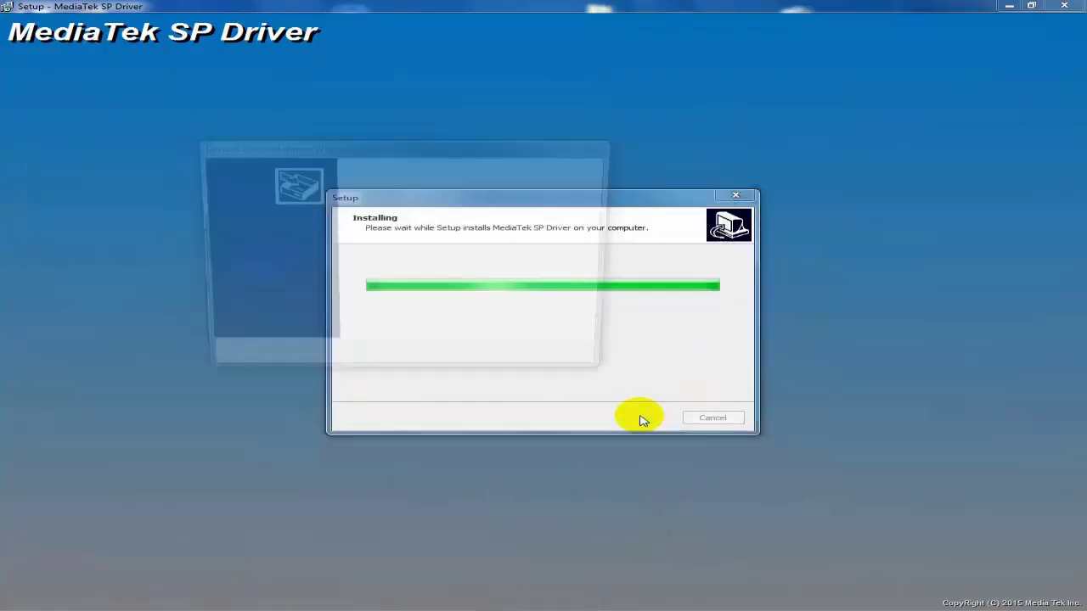
{"action": "left_click", "coordinate": [501, 367]}
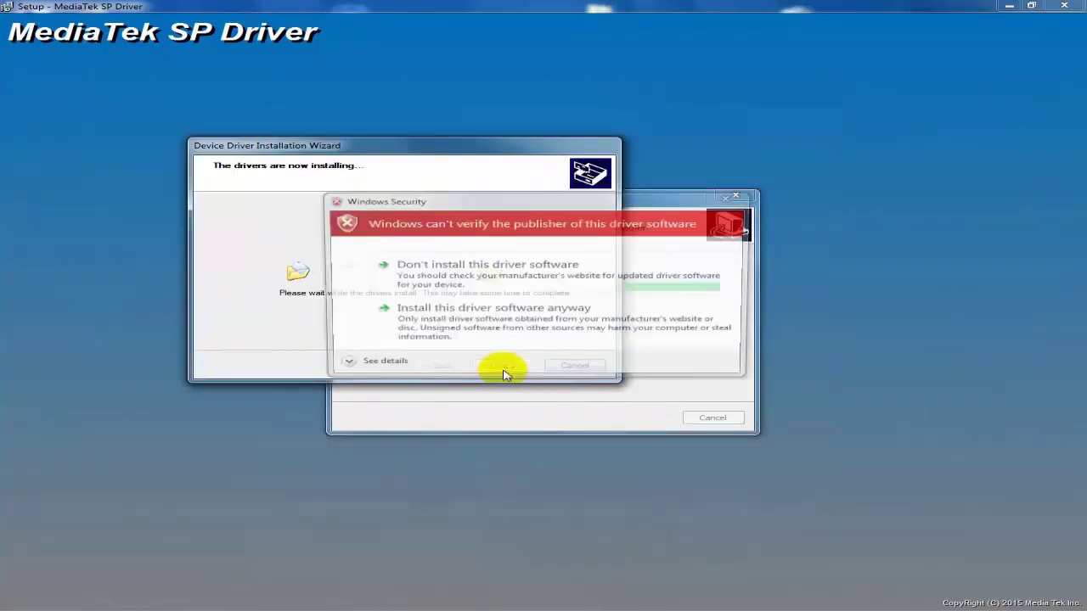
{"action": "left_click", "coordinate": [469, 331]}
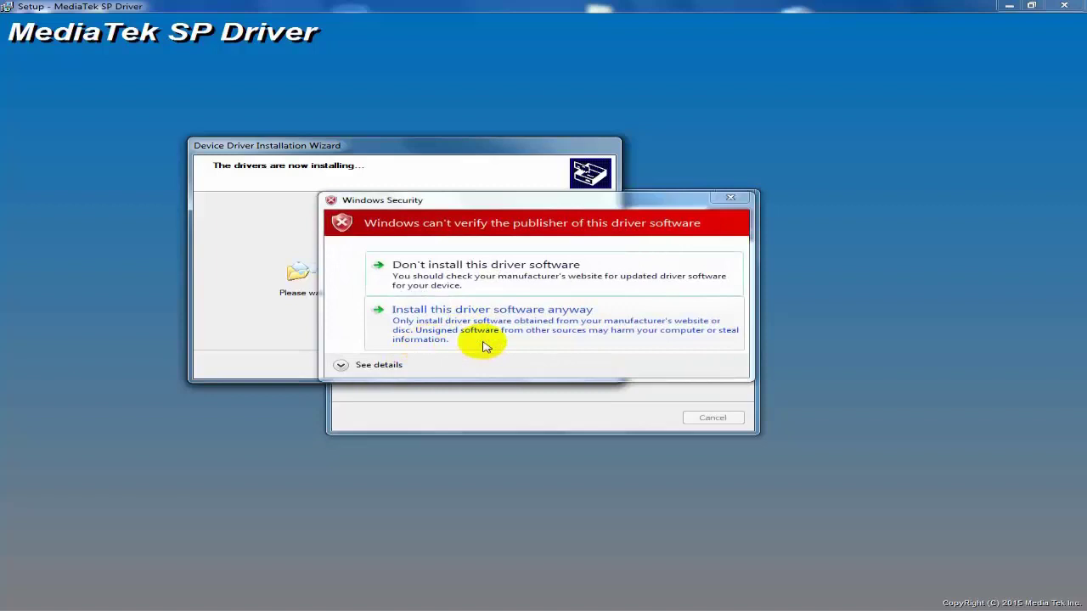
{"action": "left_click", "coordinate": [581, 334]}
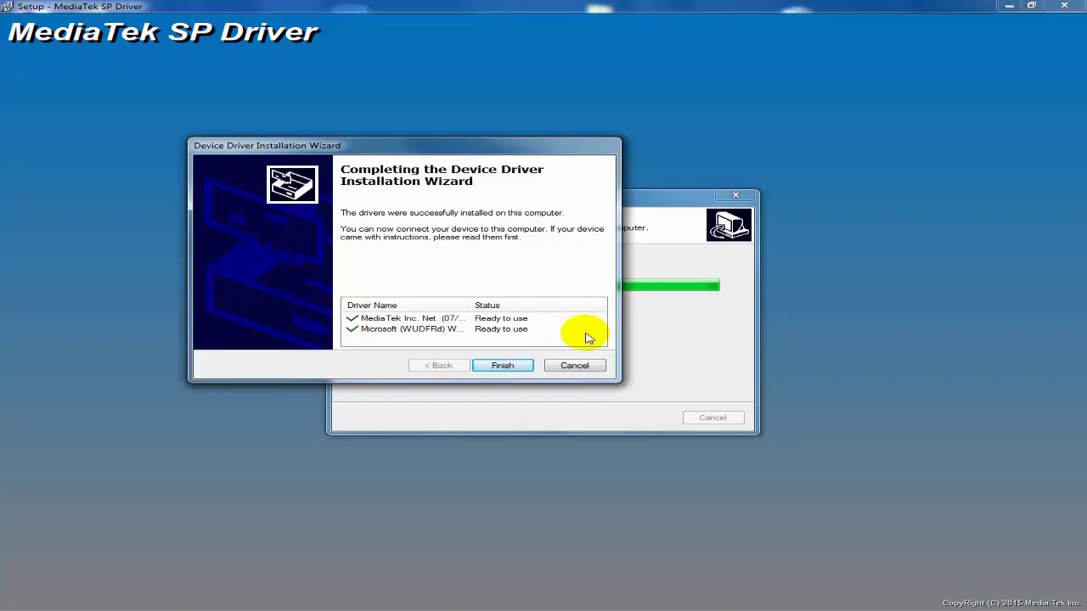
Finish the device driver wizard and the MediaTek SP Driver setup, acknowledging the restart notice without restarting.
{"action": "left_click", "coordinate": [497, 367]}
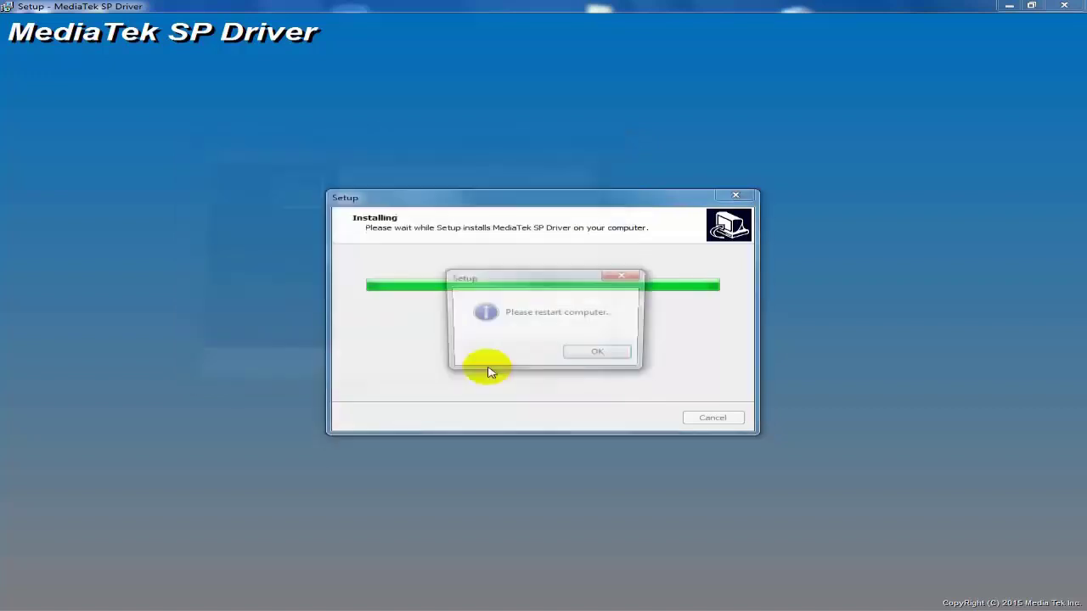
{"action": "left_click", "coordinate": [599, 352]}
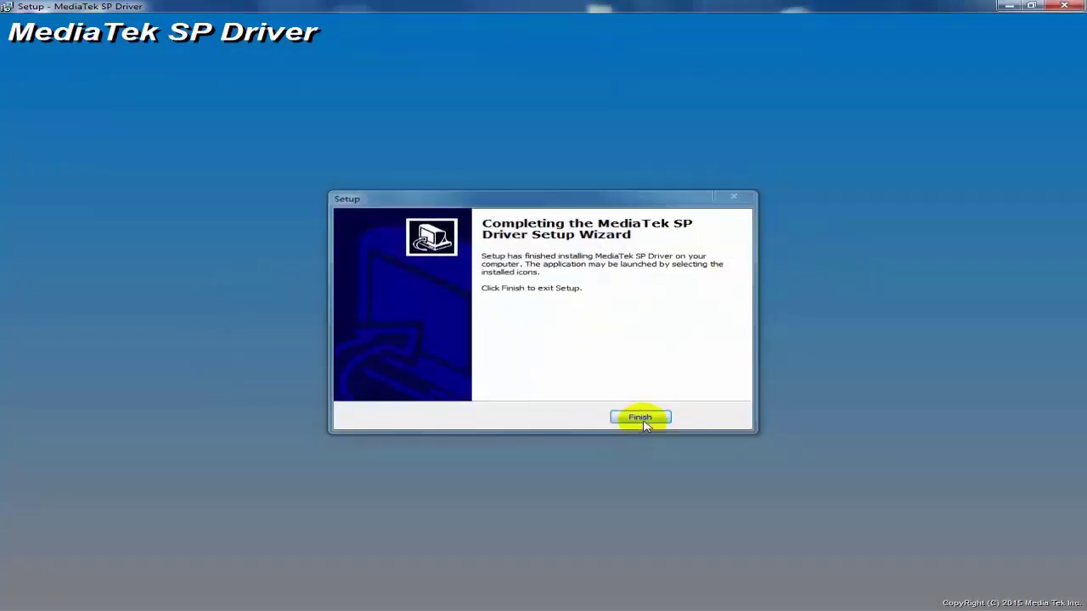
{"action": "left_click", "coordinate": [640, 418]}
Run DriverInstall as administrator from the WIN7_WINXP folder of Driver_Auto_Installer_v5.1453.
{"action": "left_click", "coordinate": [479, 129]}
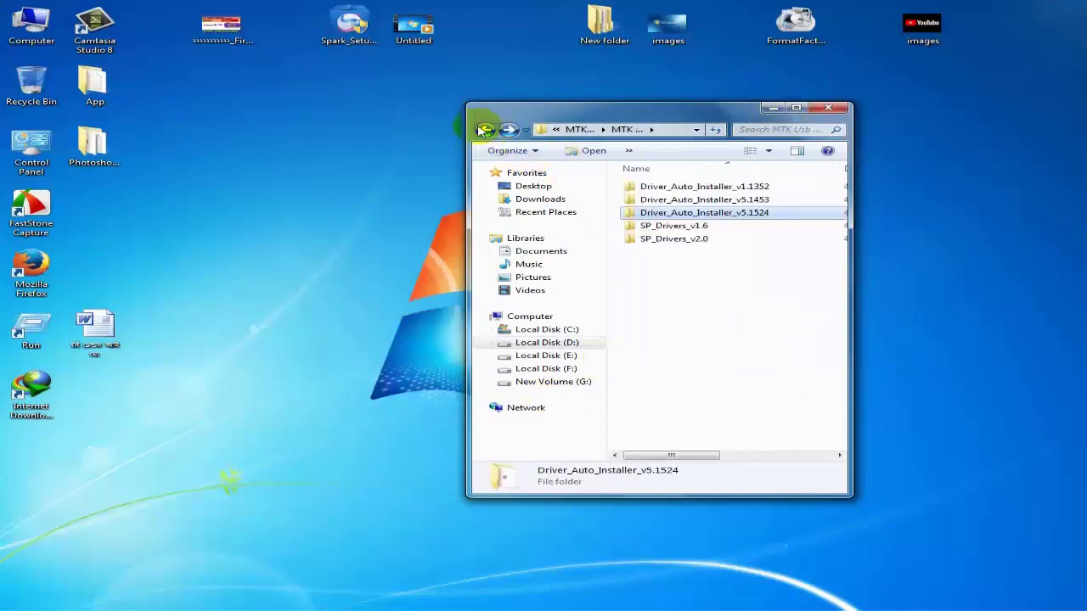
{"action": "double_click", "coordinate": [720, 202]}
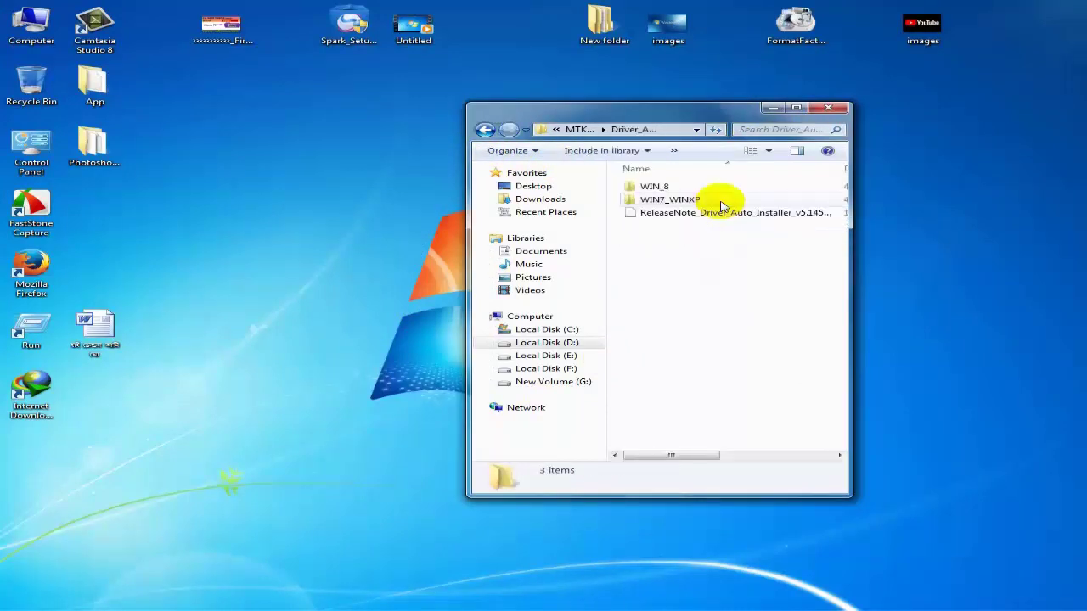
{"action": "double_click", "coordinate": [673, 197]}
{"action": "right_click", "coordinate": [679, 192]}
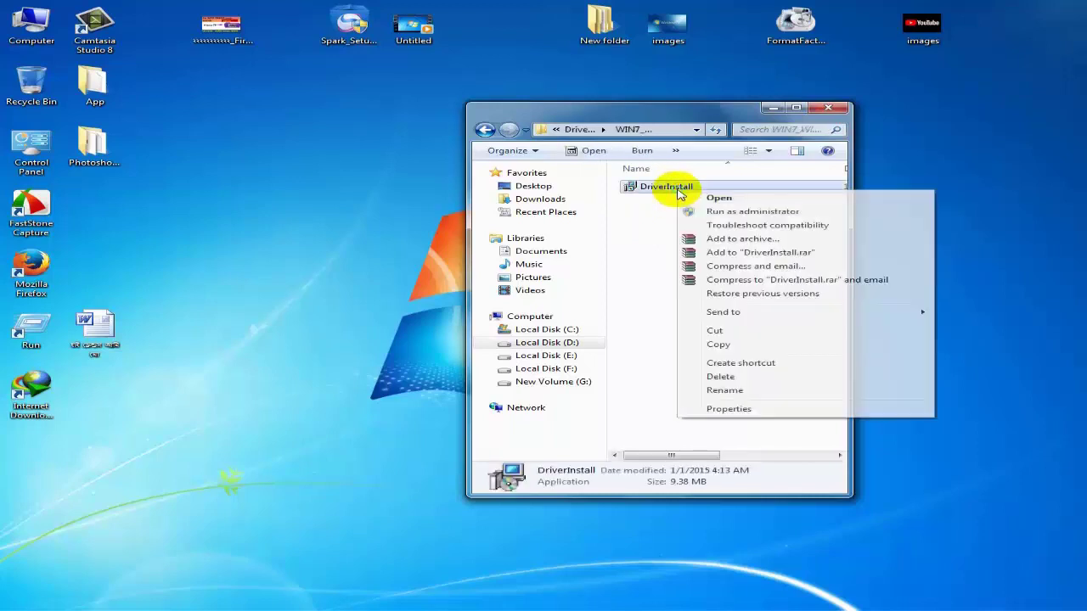
{"action": "left_click", "coordinate": [713, 211]}
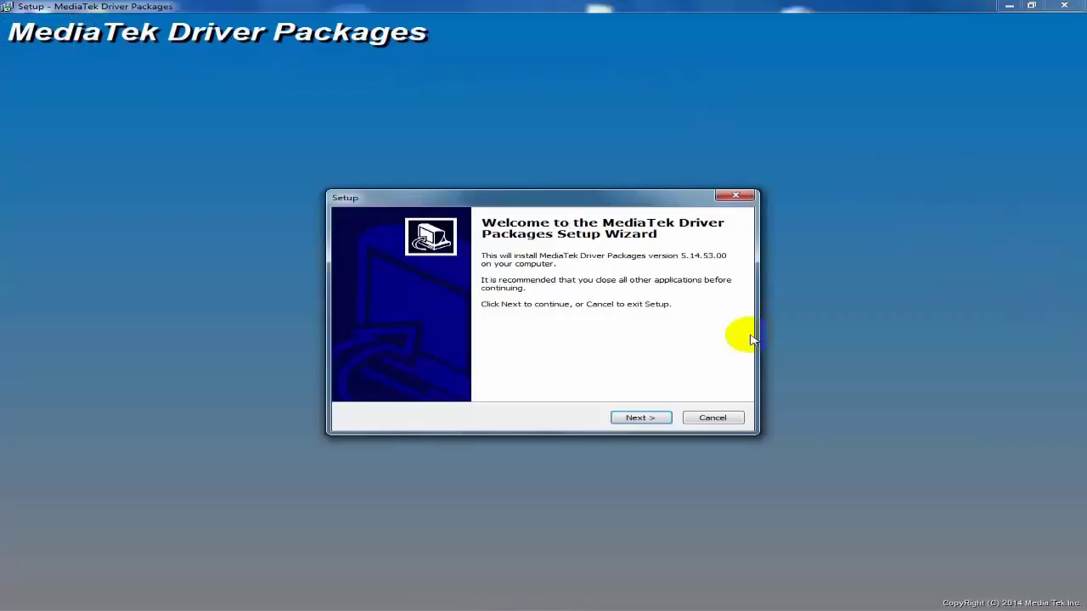
Install the MediaTek Driver Packages into the existing SP Driver folder, allowing the unverified driver software to be installed anyway.
{"action": "left_click", "coordinate": [638, 417]}
{"action": "left_click", "coordinate": [641, 417]}
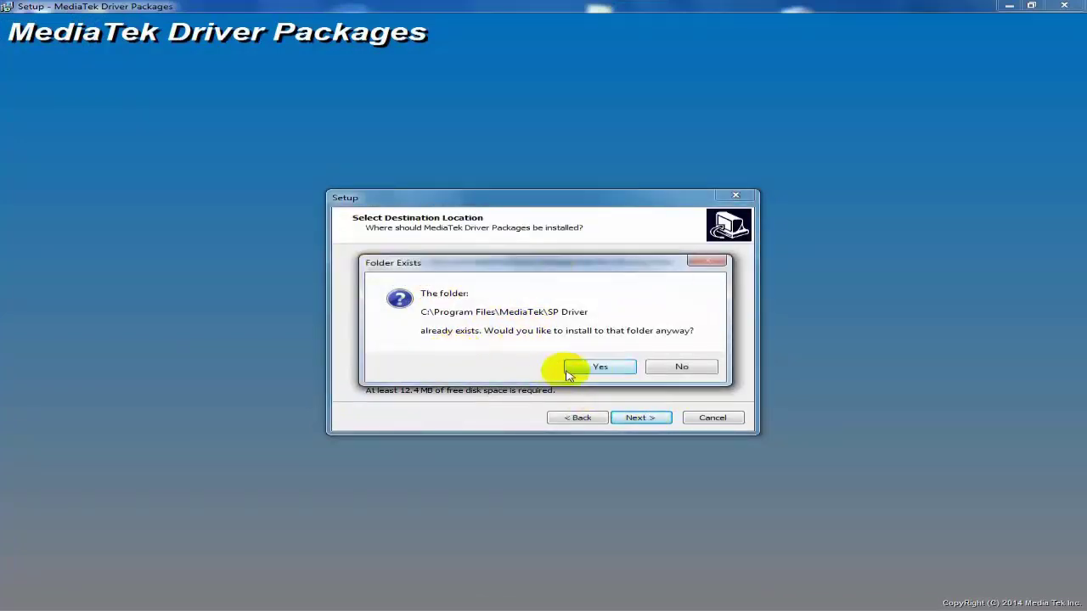
{"action": "left_click", "coordinate": [601, 368]}
{"action": "left_click", "coordinate": [640, 417]}
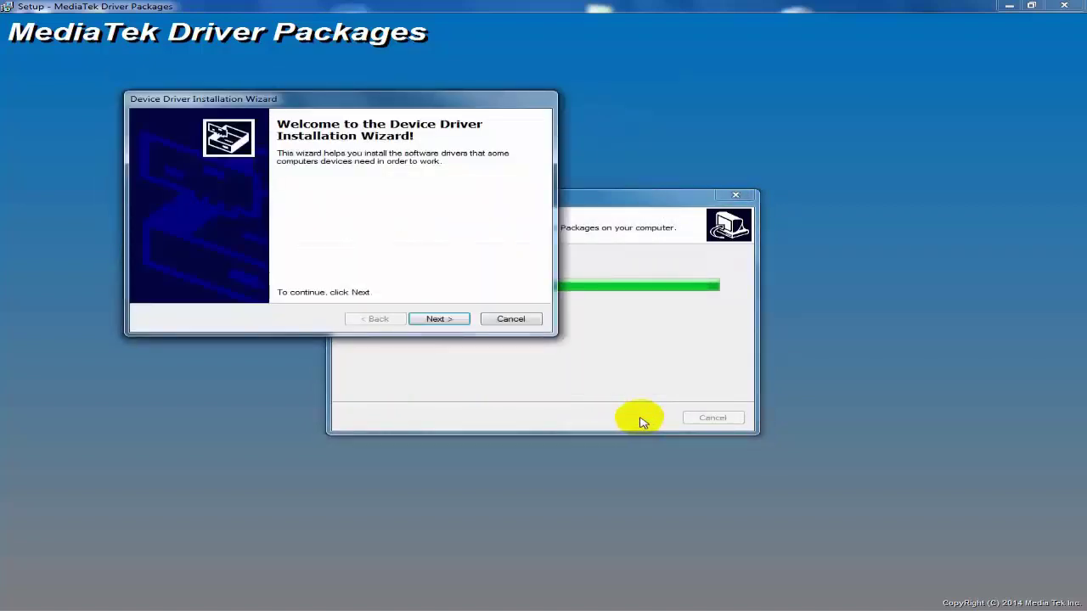
{"action": "left_click", "coordinate": [439, 320]}
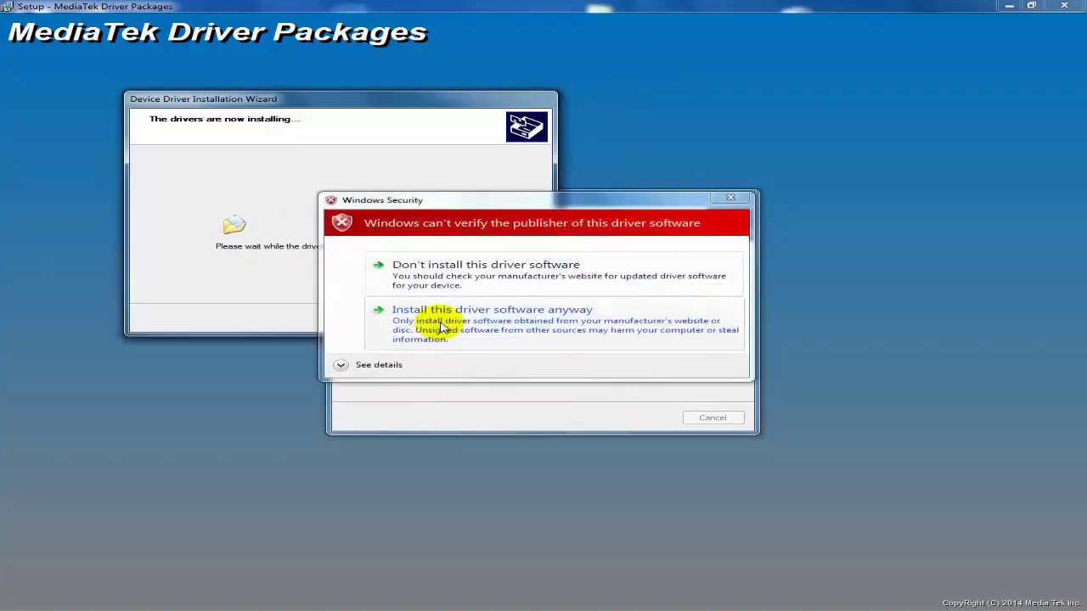
{"action": "left_click", "coordinate": [486, 340]}
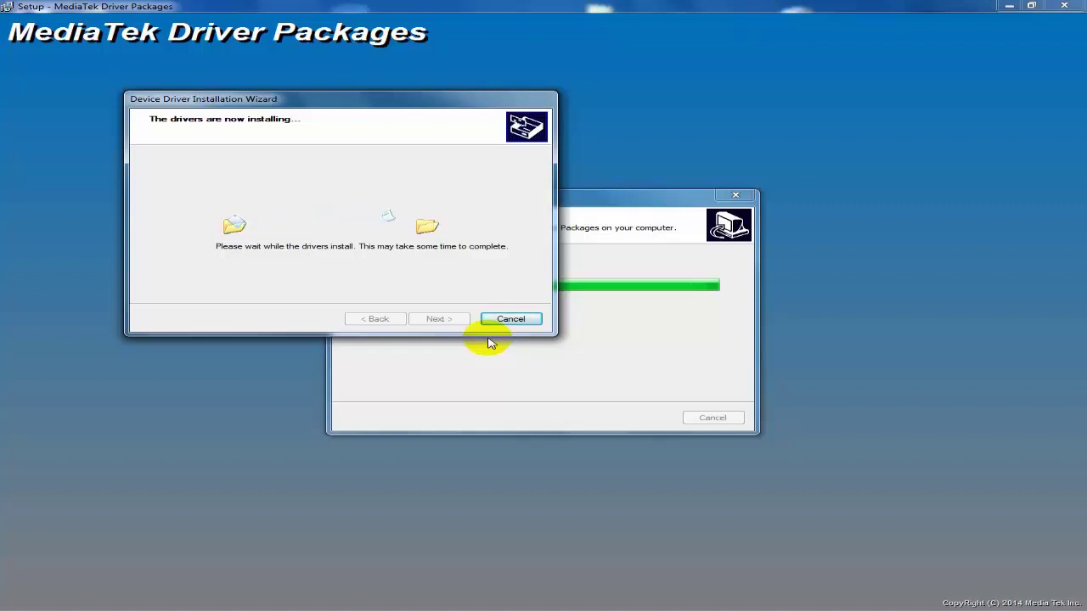
{"action": "left_click", "coordinate": [537, 338]}
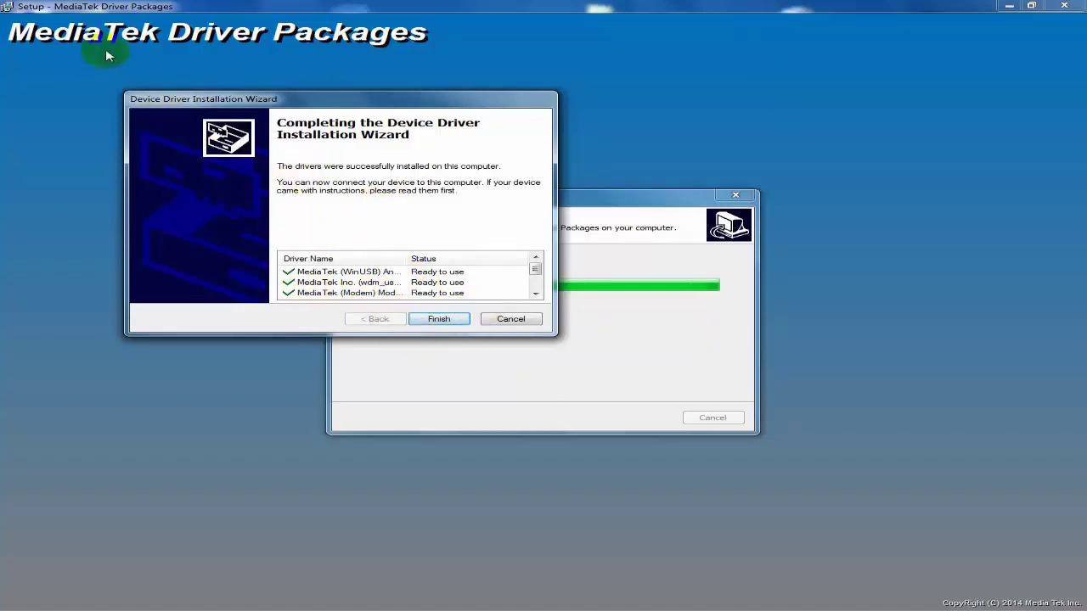
Finish the driver wizard, acknowledge the restart notice, and close the adb_usb Notepad file and the command window.
{"action": "left_click", "coordinate": [451, 321]}
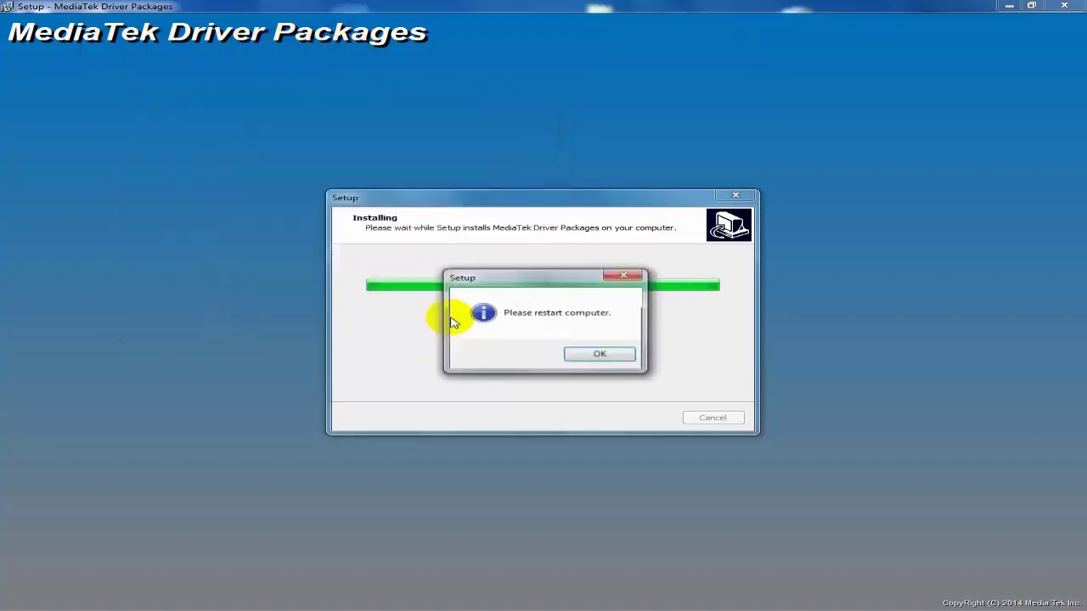
{"action": "left_click", "coordinate": [603, 360]}
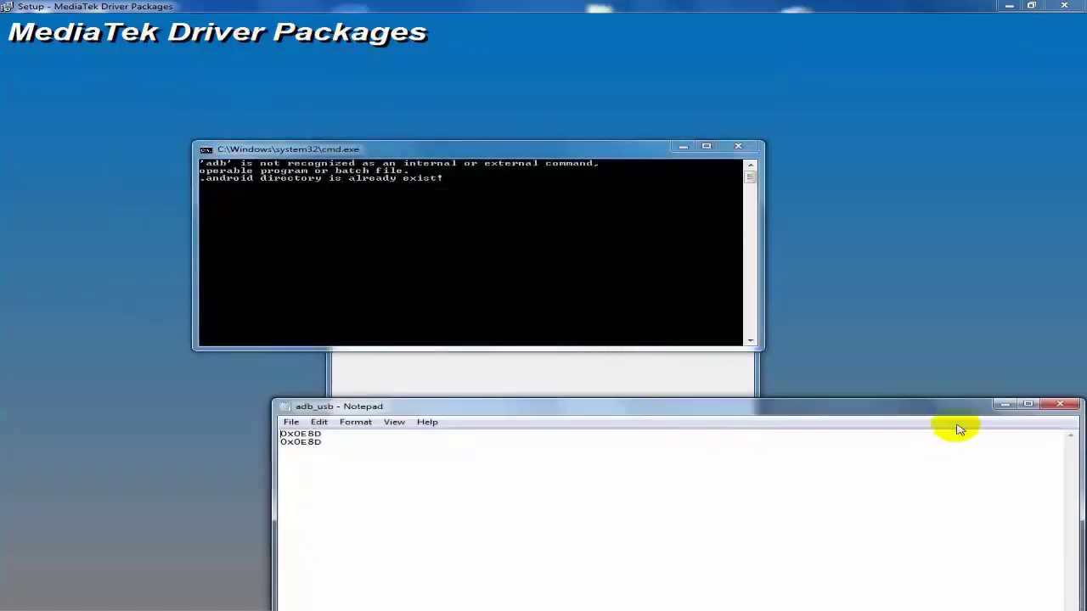
{"action": "left_click", "coordinate": [1068, 399]}
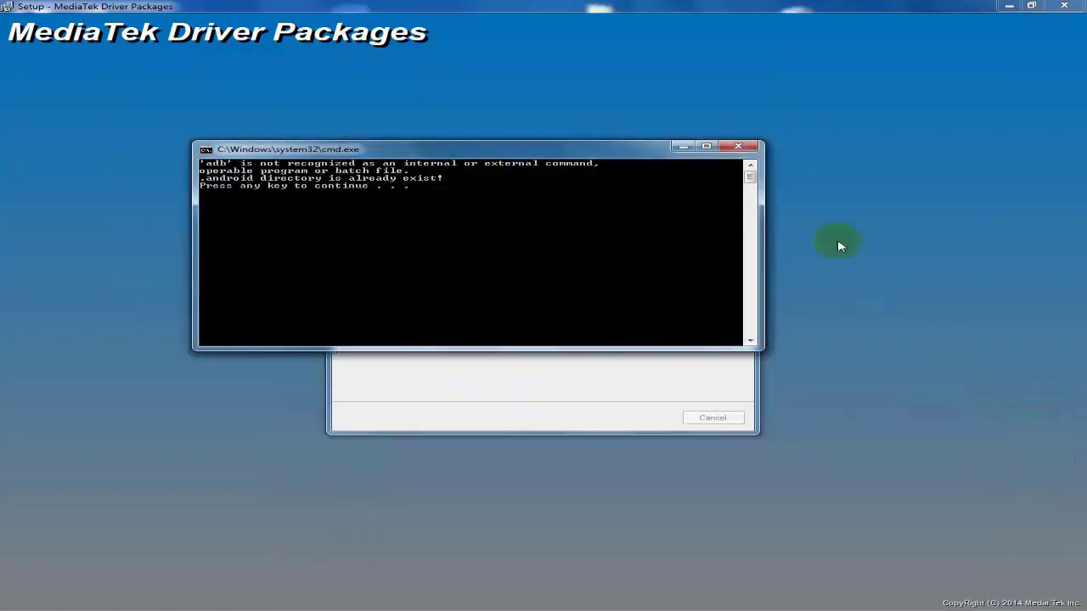
{"action": "left_click", "coordinate": [738, 149]}
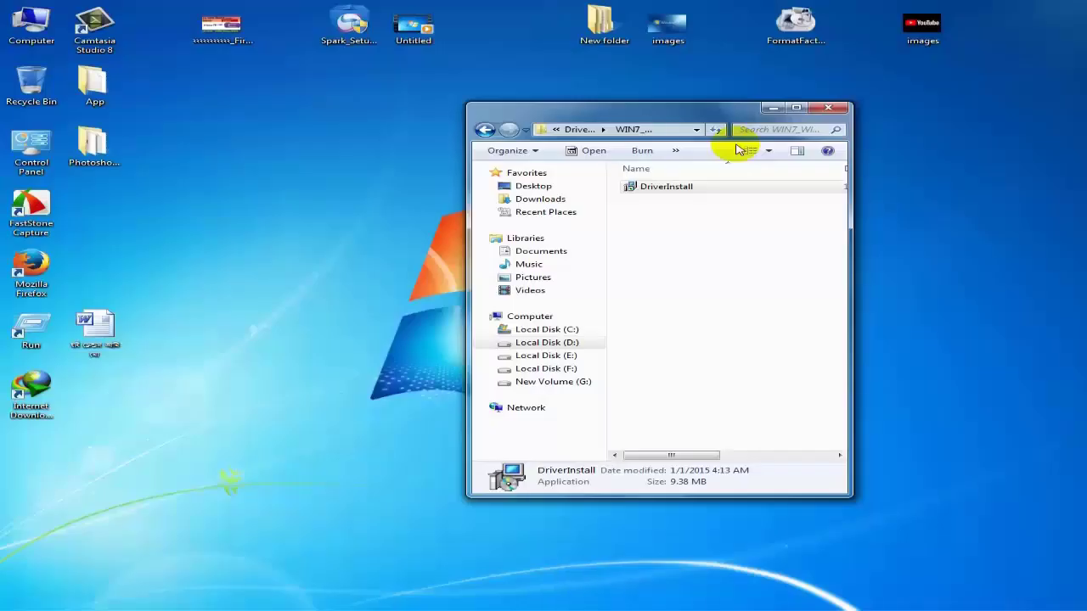
Refresh the Windows desktop.
{"action": "left_click", "coordinate": [958, 188]}
{"action": "right_click", "coordinate": [960, 186]}
{"action": "left_click", "coordinate": [968, 218]}
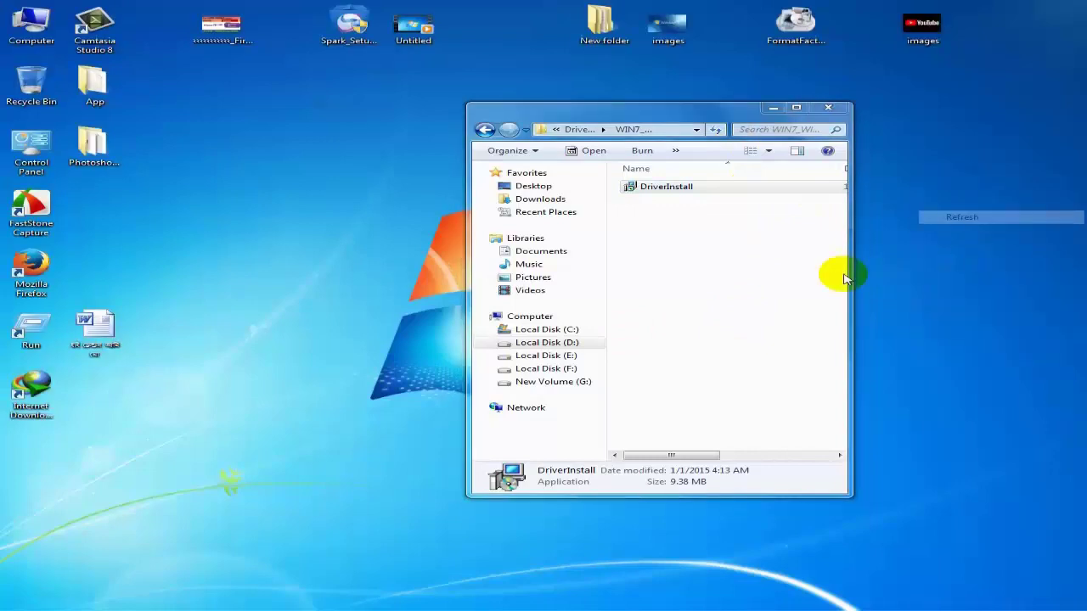
Clear the driver folder and Computer Management windows off the desktop and open symphony's H serial folder on Local Disk (E:).
{"action": "left_click", "coordinate": [835, 108]}
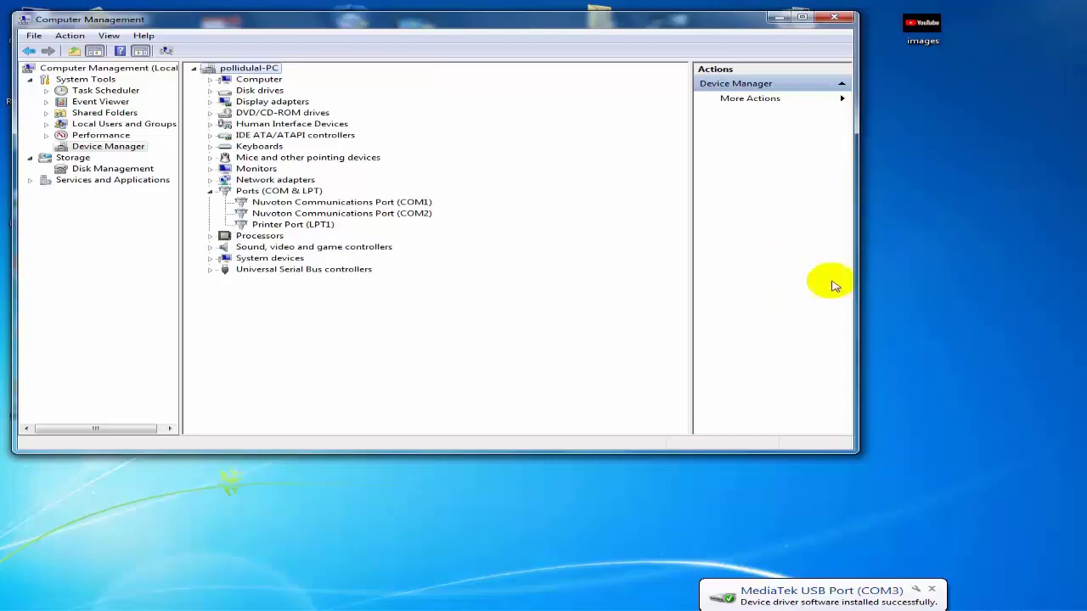
{"action": "left_click", "coordinate": [780, 18]}
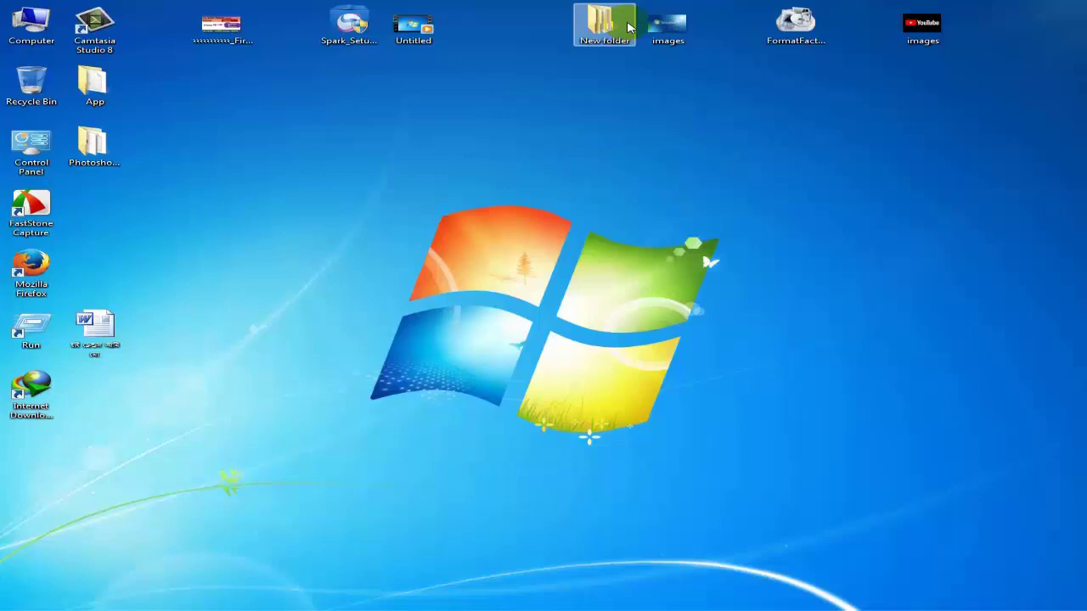
{"action": "double_click", "coordinate": [32, 26]}
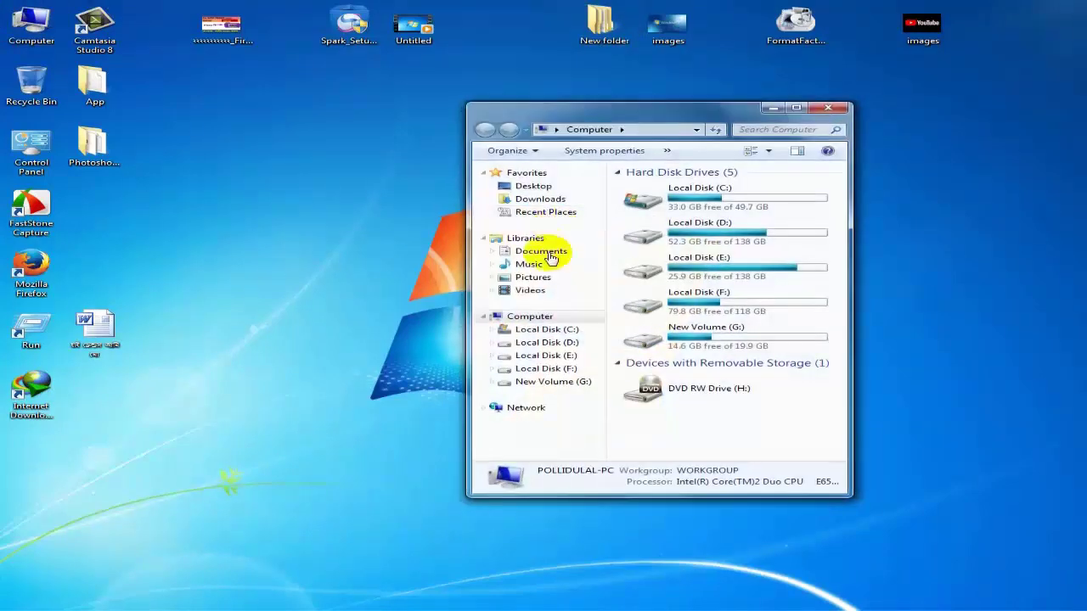
{"action": "double_click", "coordinate": [655, 266]}
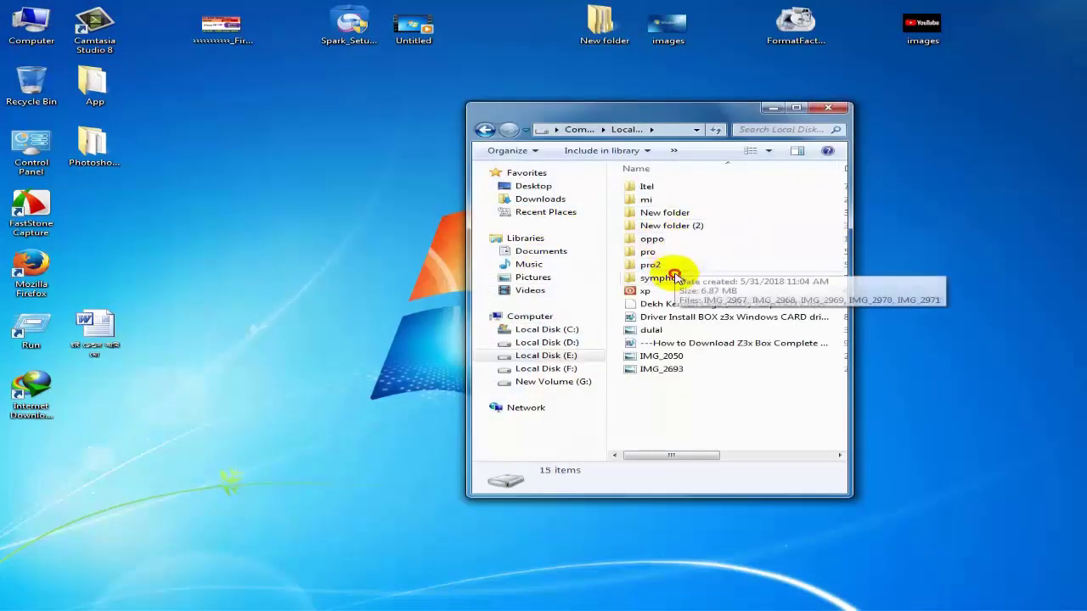
{"action": "double_click", "coordinate": [677, 278]}
{"action": "double_click", "coordinate": [686, 239]}
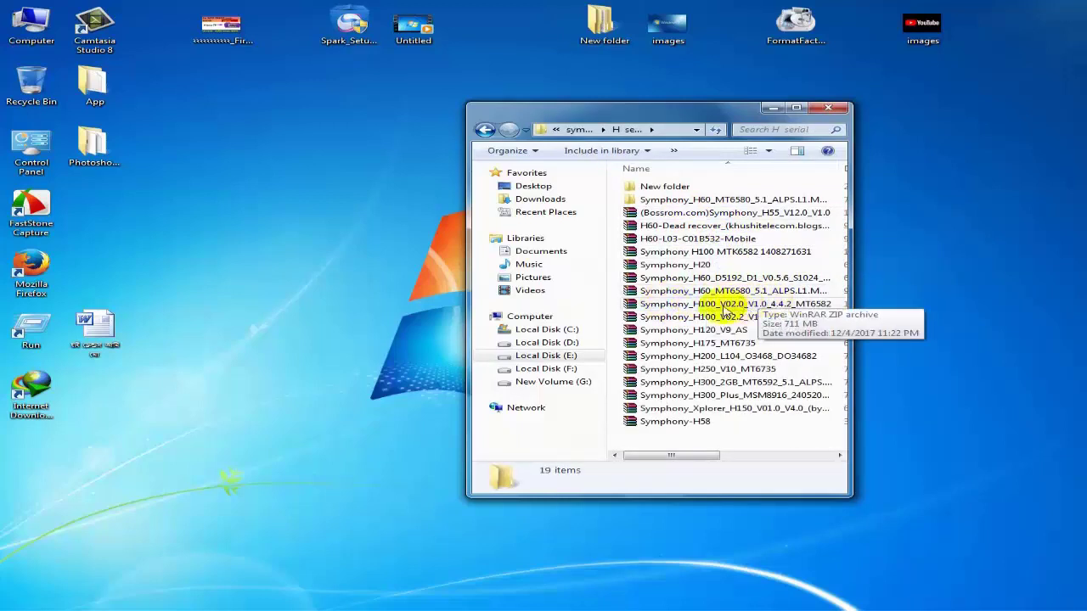
Extract the Symphony_H100_V02.0_V1.0_4.4.2_MT6582 archive into a folder of the same name and move the progress window aside.
{"action": "left_click", "coordinate": [744, 306]}
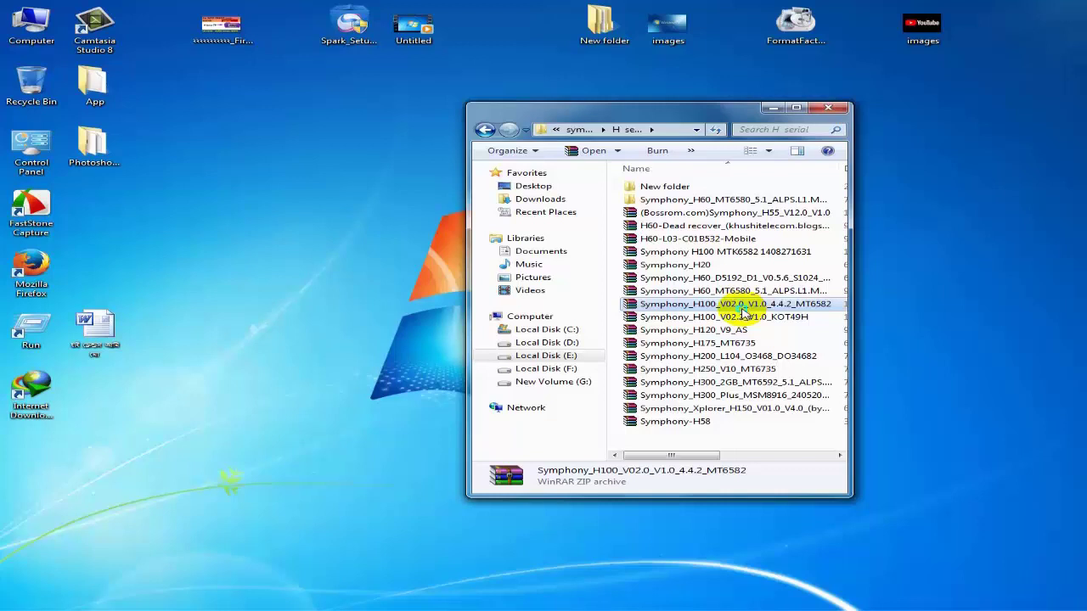
{"action": "right_click", "coordinate": [742, 311]}
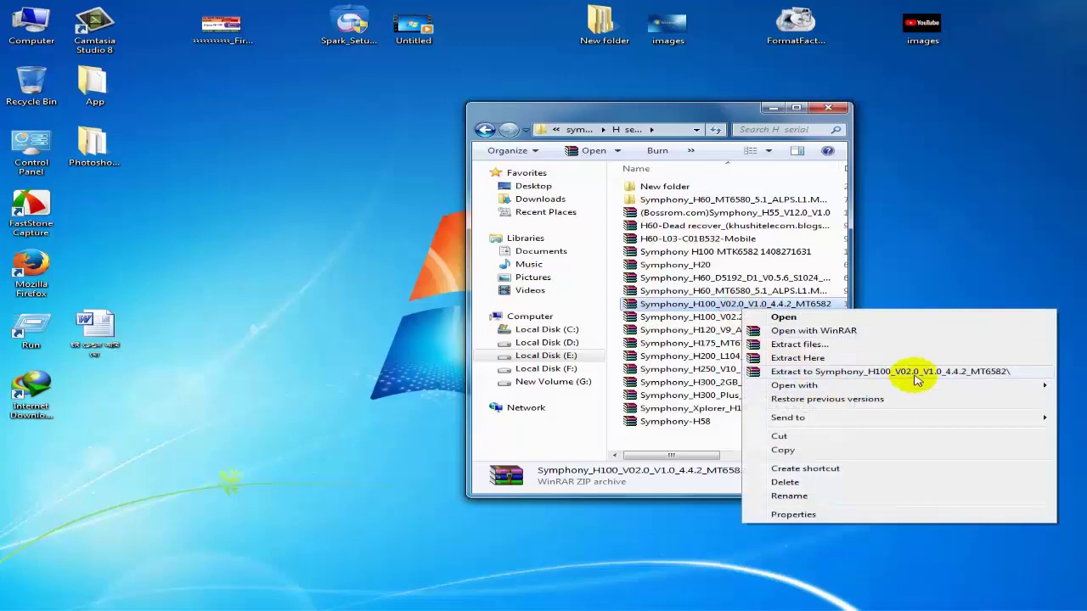
{"action": "left_click", "coordinate": [994, 186]}
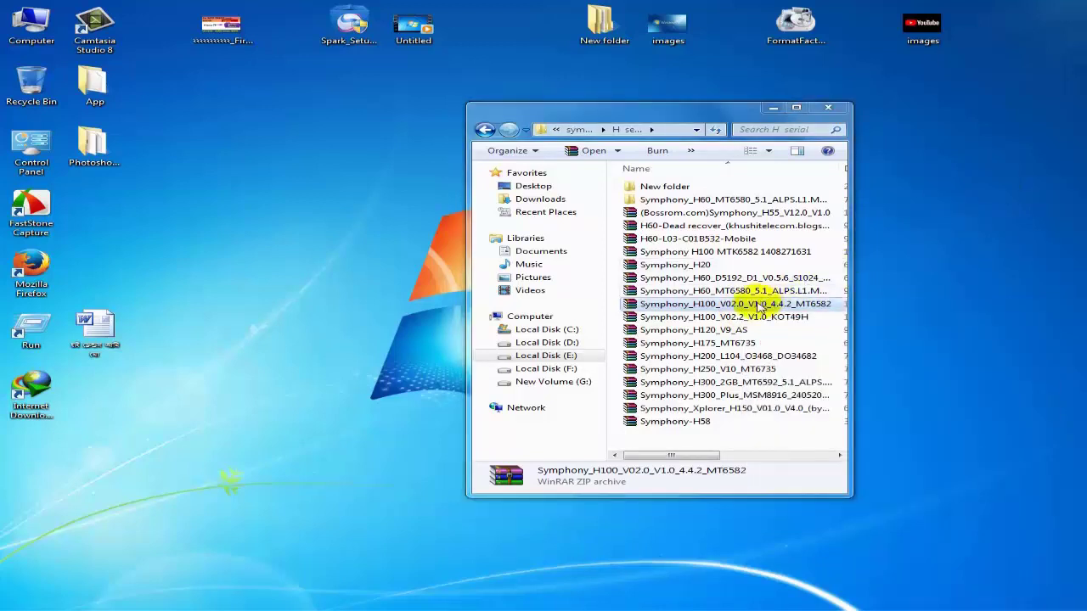
{"action": "right_click", "coordinate": [758, 306]}
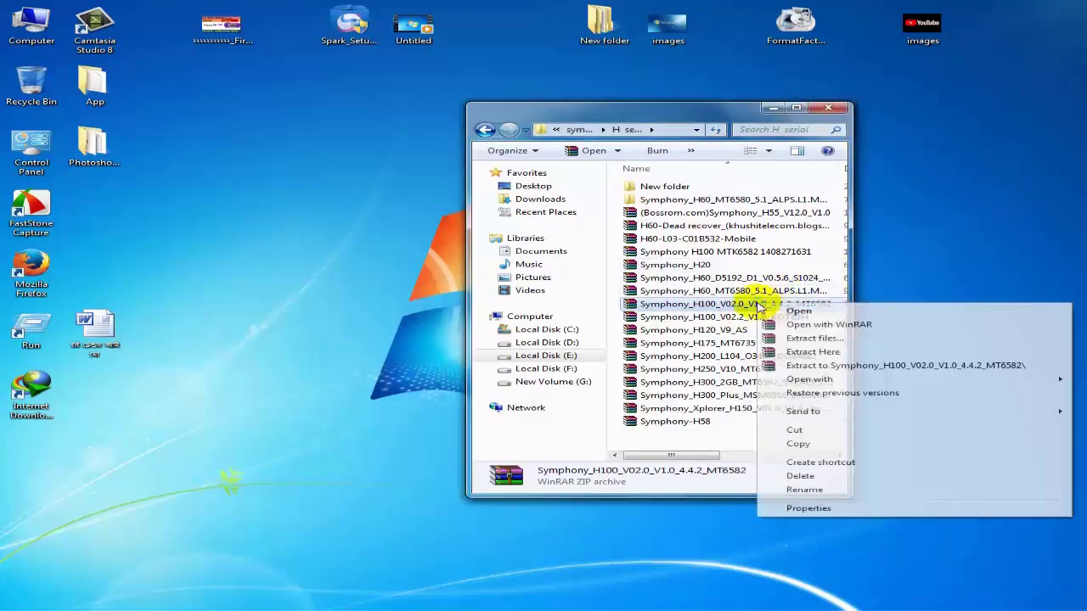
{"action": "left_click", "coordinate": [849, 367]}
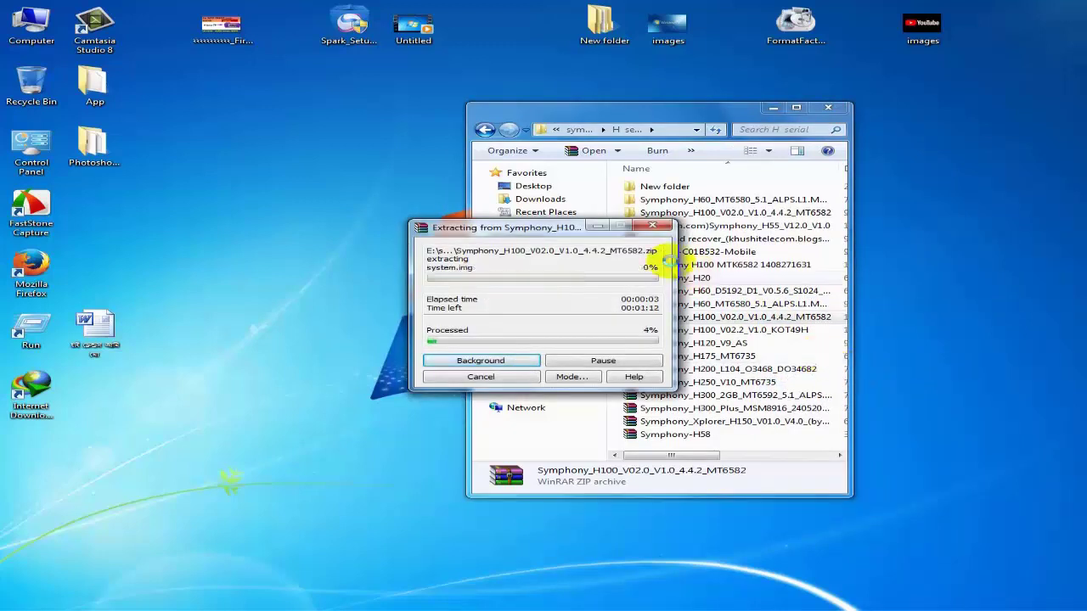
{"action": "left_click_drag", "start_coordinate": [483, 230], "coordinate": [323, 216]}
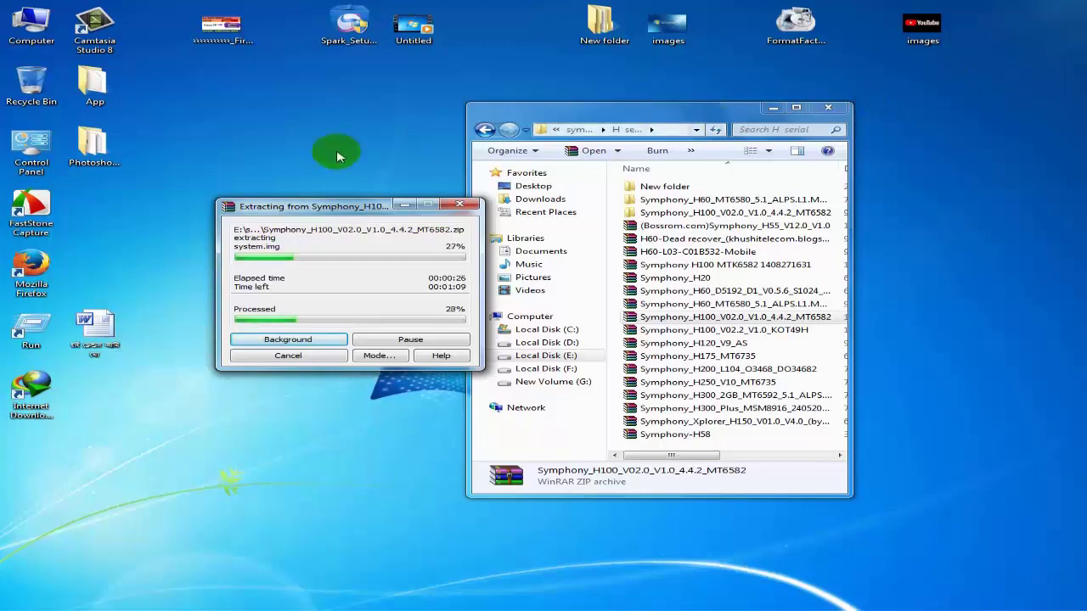
Open Mozilla Firefox and move the H serial folder window and the extraction progress window out of its way.
{"action": "right_click", "coordinate": [31, 270]}
{"action": "left_click", "coordinate": [72, 275]}
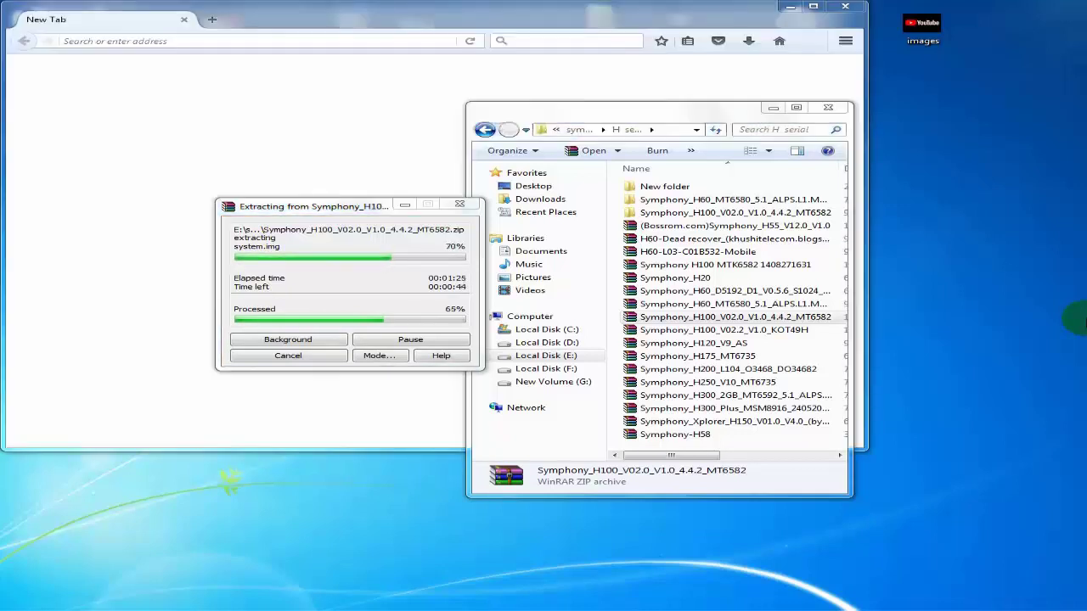
{"action": "left_click", "coordinate": [450, 23]}
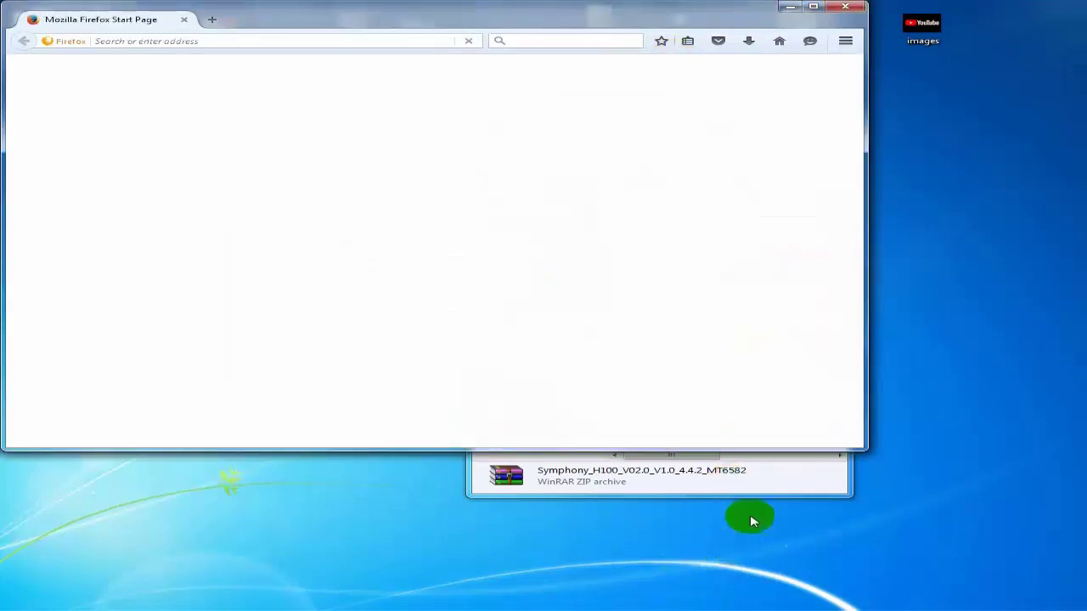
{"action": "left_click", "coordinate": [781, 480]}
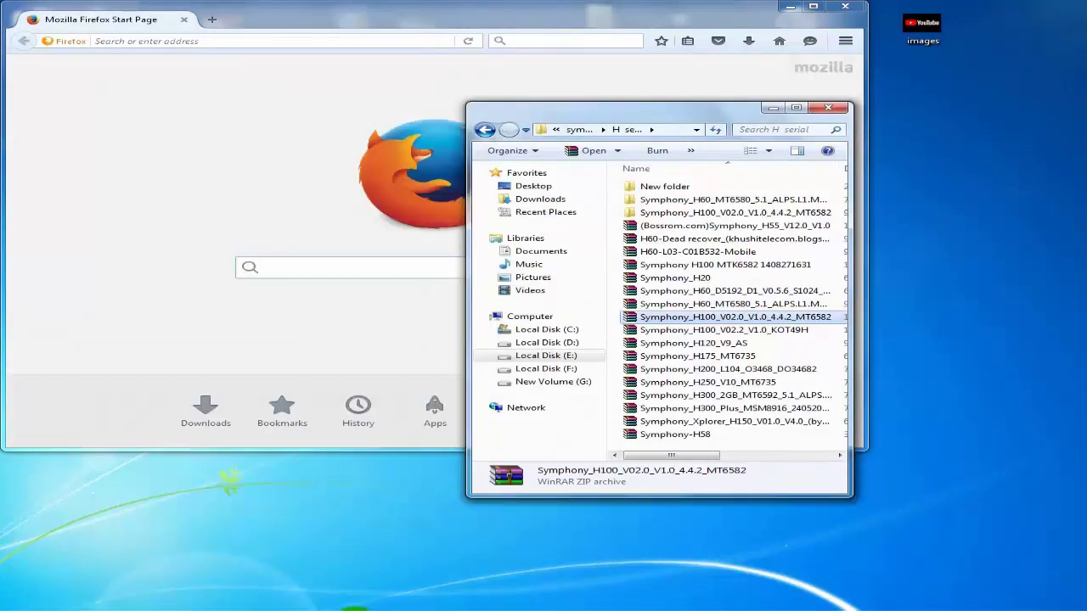
{"action": "left_click", "coordinate": [359, 598]}
{"action": "left_click_drag", "start_coordinate": [691, 110], "coordinate": [923, 154]}
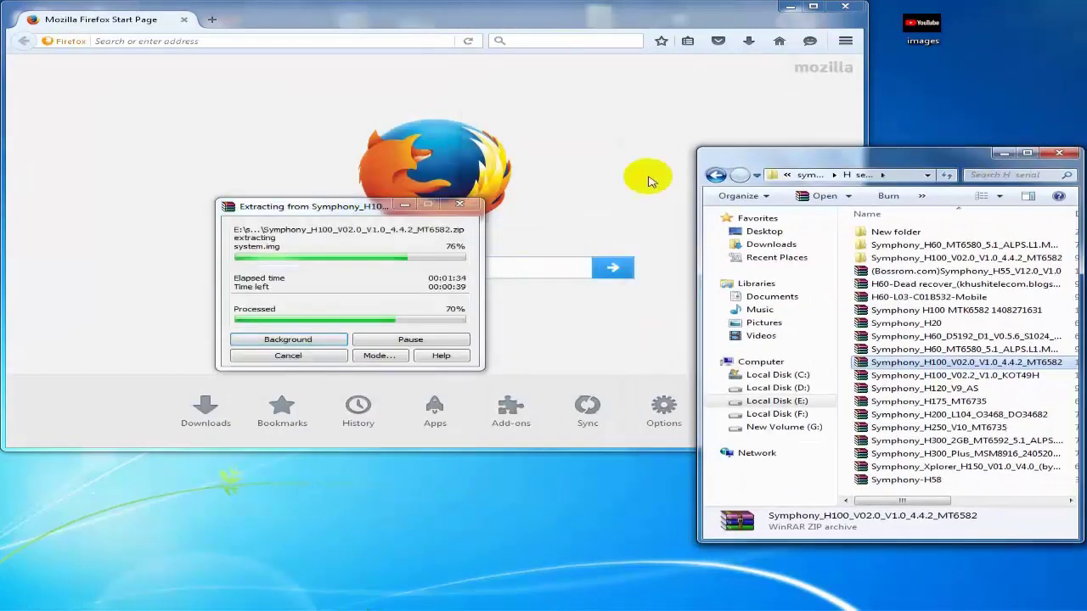
{"action": "left_click_drag", "start_coordinate": [368, 205], "coordinate": [445, 366]}
Search the web for "symphony h100 v02.1 flash file" from the Firefox start page.
{"action": "left_click", "coordinate": [518, 253]}
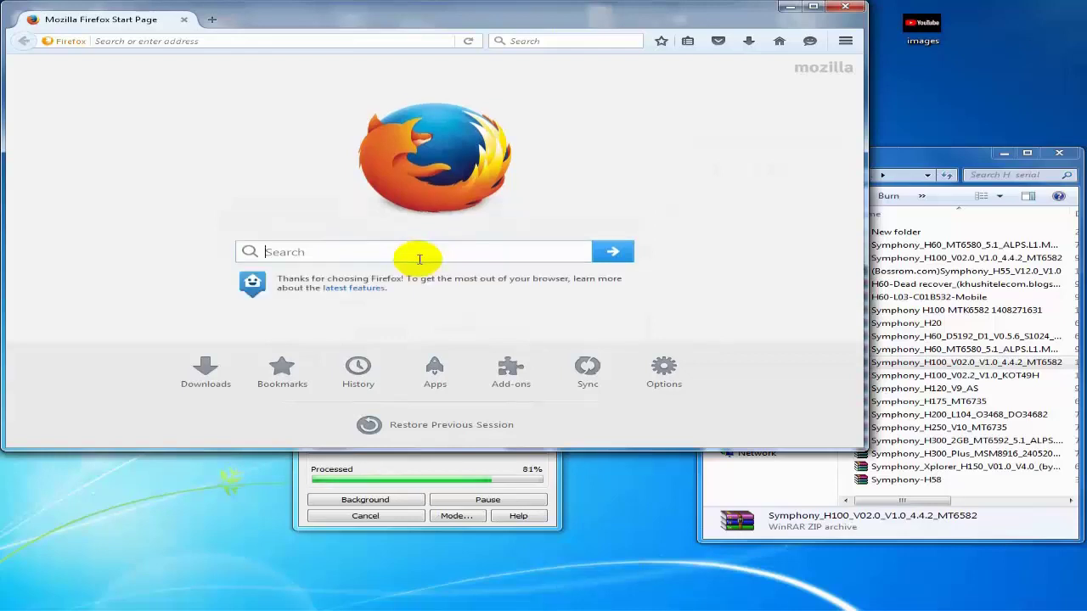
{"action": "type", "text": "syn"}
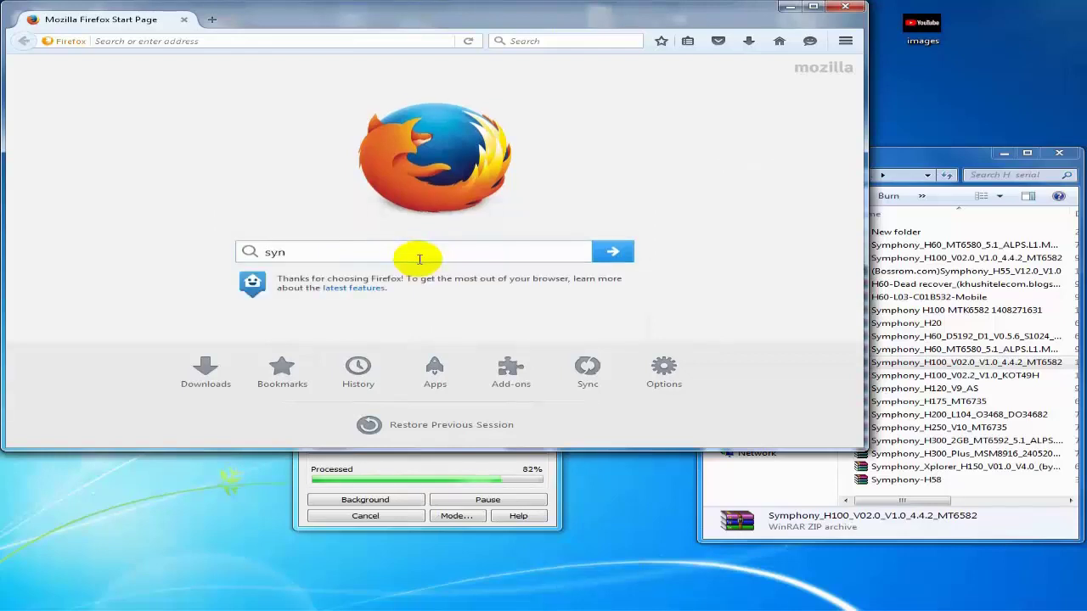
{"action": "key", "text": "BackSpace"}
{"action": "type", "text": "m"}
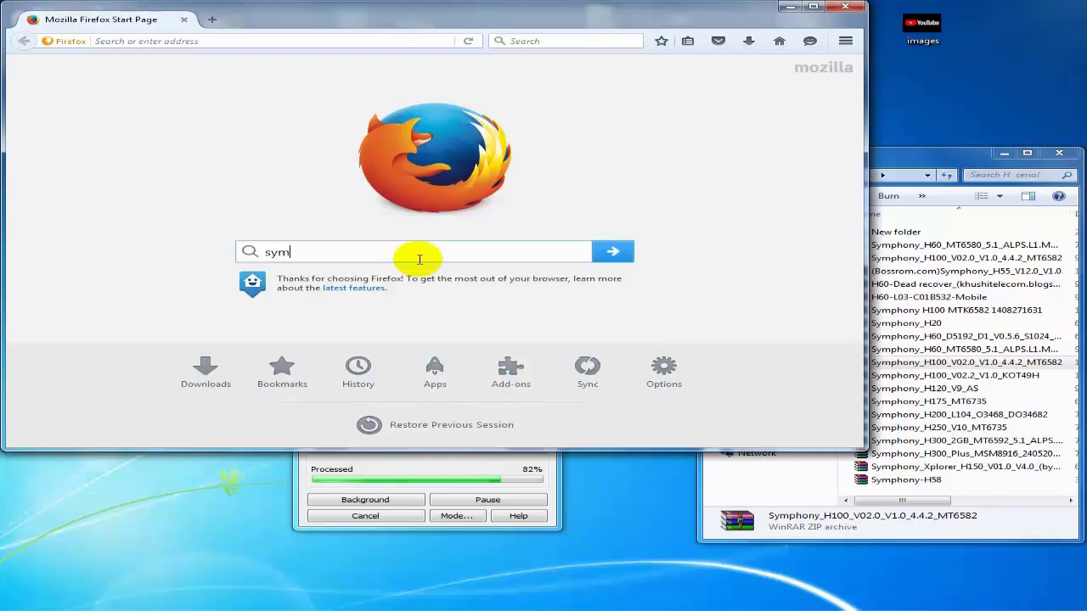
{"action": "type", "text": "phony"}
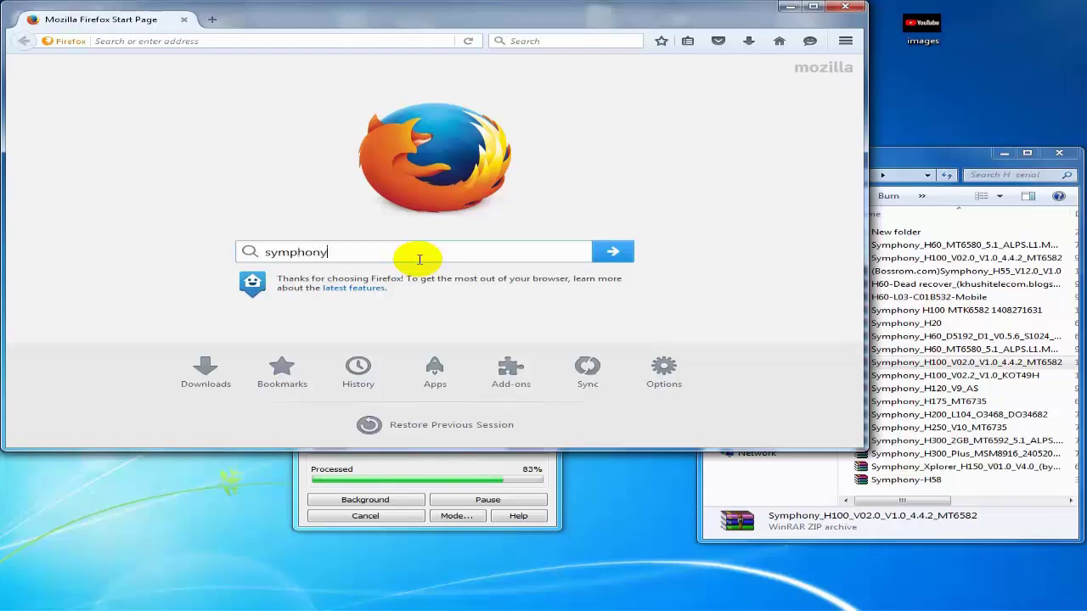
{"action": "type", "text": " h"}
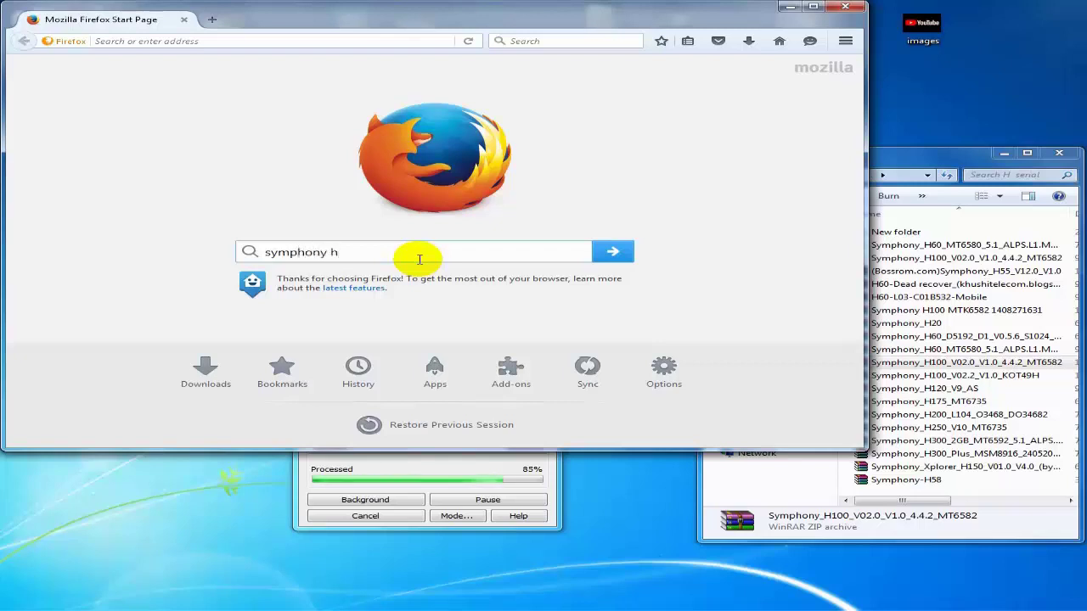
{"action": "type", "text": "100"}
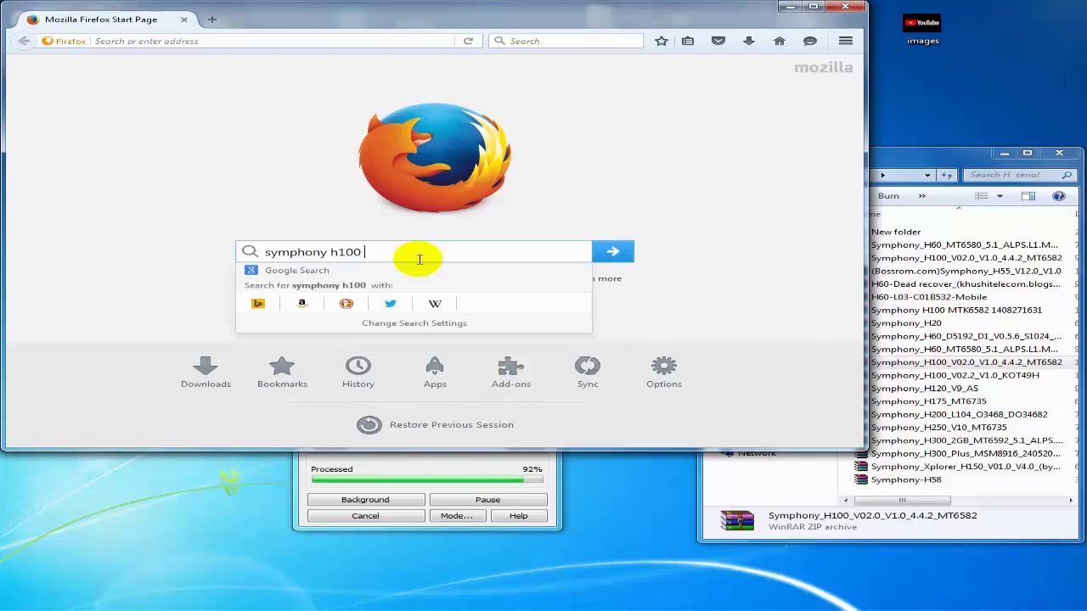
{"action": "type", "text": "v"}
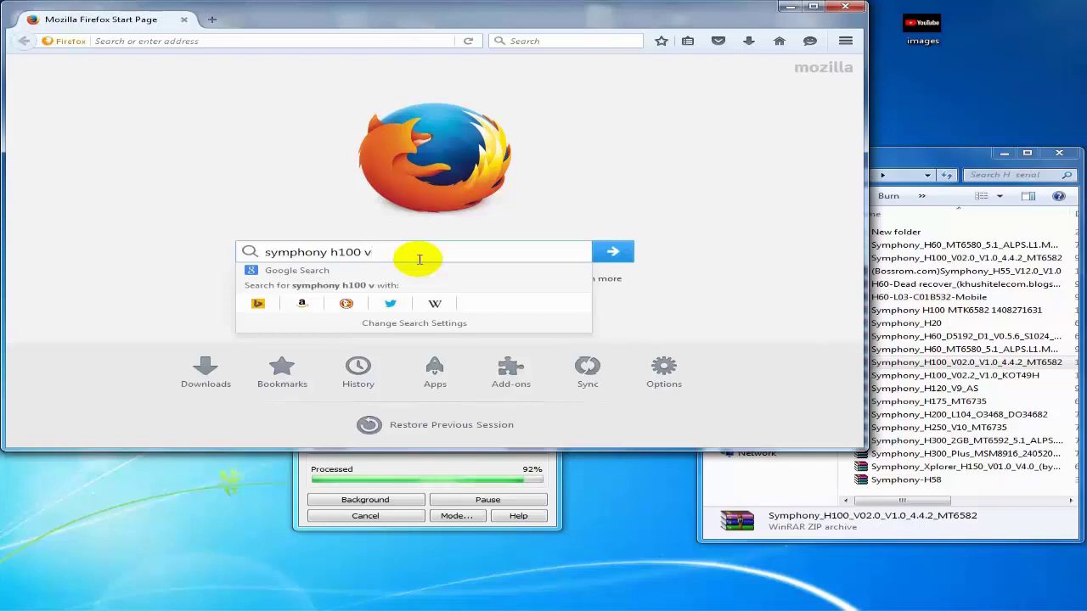
{"action": "type", "text": "02.1"}
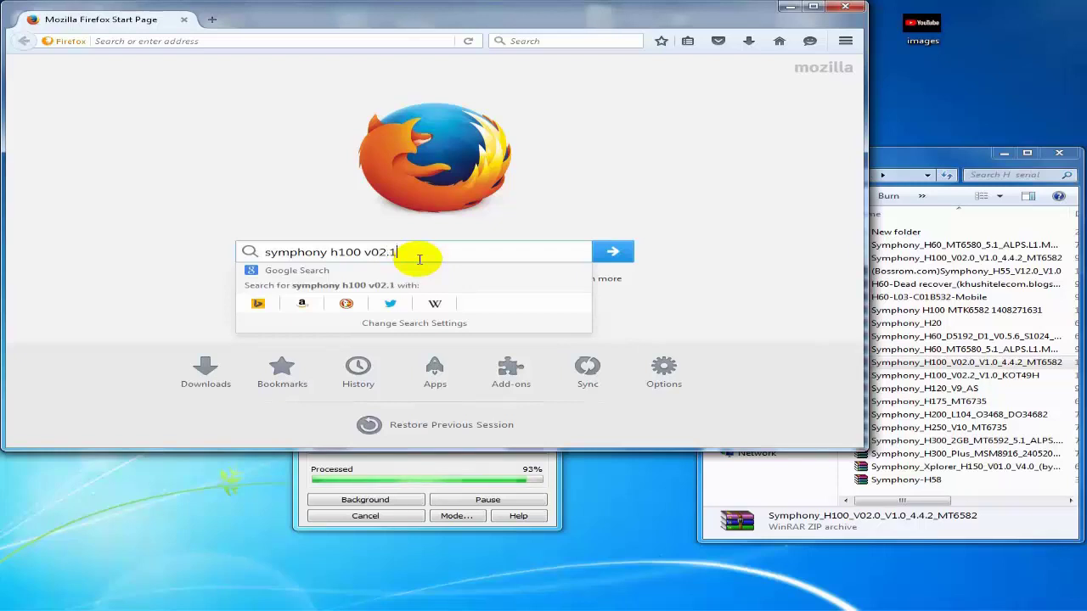
{"action": "type", "text": " flash "}
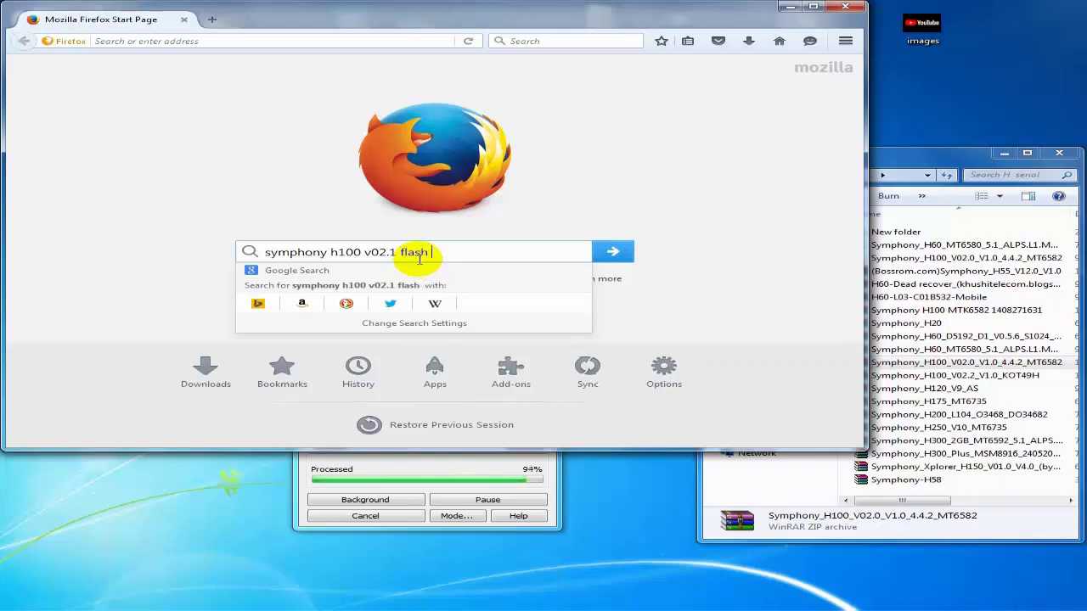
{"action": "type", "text": "file"}
{"action": "key", "text": "Return"}
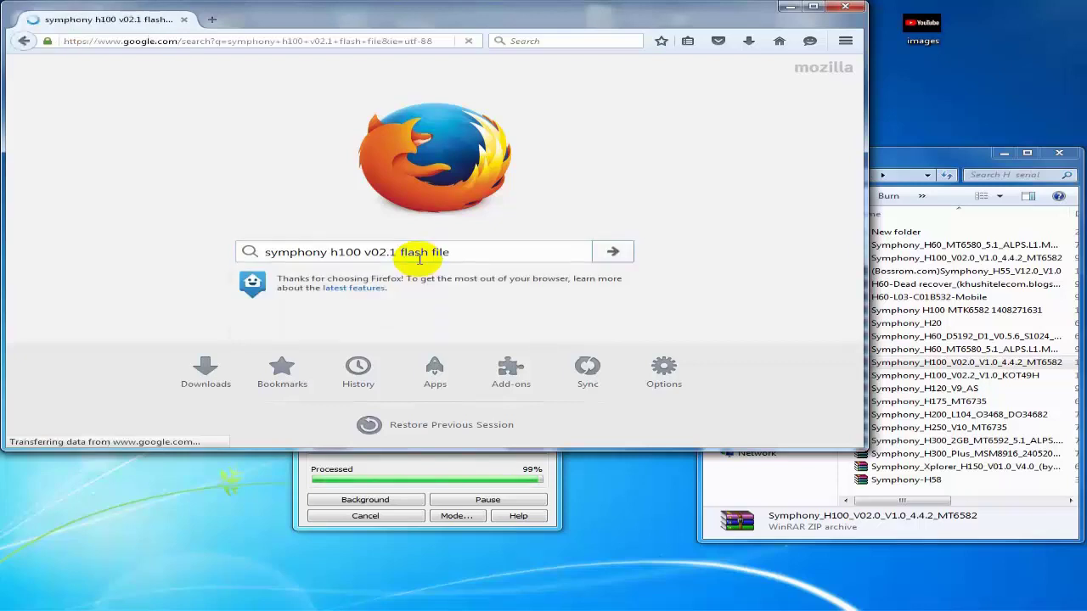
Launch flash_tool from the SP Flash Tool v5.1516 folder of the extracted Symphony H100 package and move its window lower.
{"action": "left_click", "coordinate": [927, 172]}
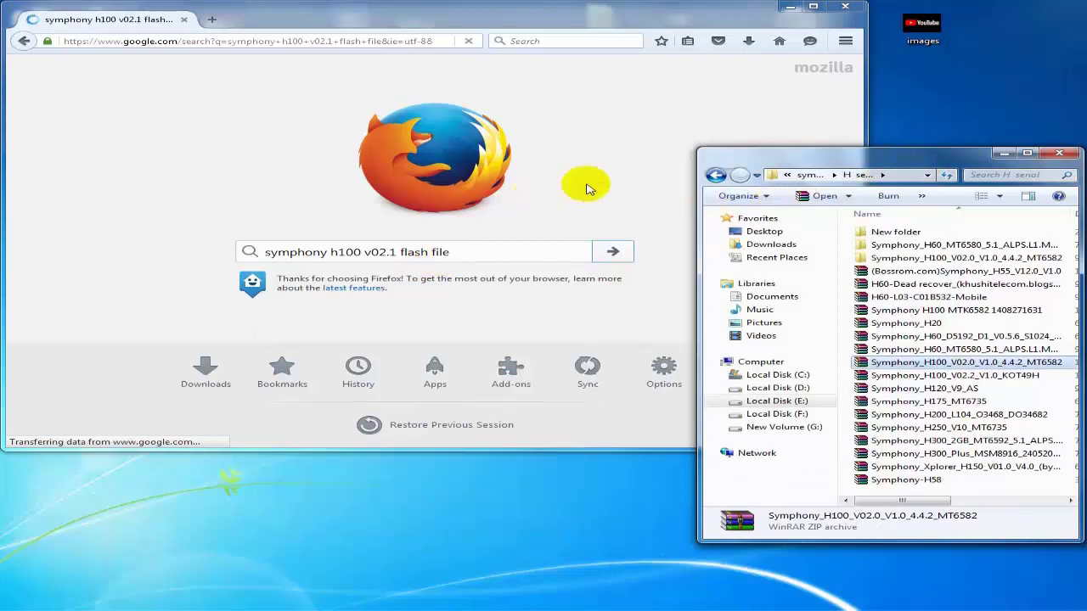
{"action": "double_click", "coordinate": [953, 262]}
{"action": "double_click", "coordinate": [954, 236]}
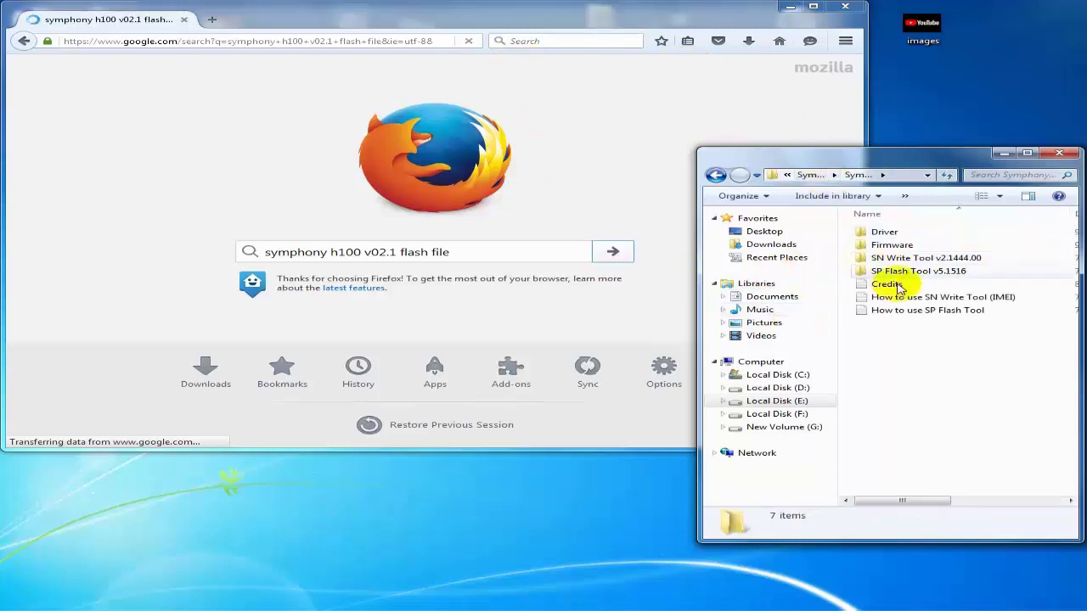
{"action": "double_click", "coordinate": [951, 272]}
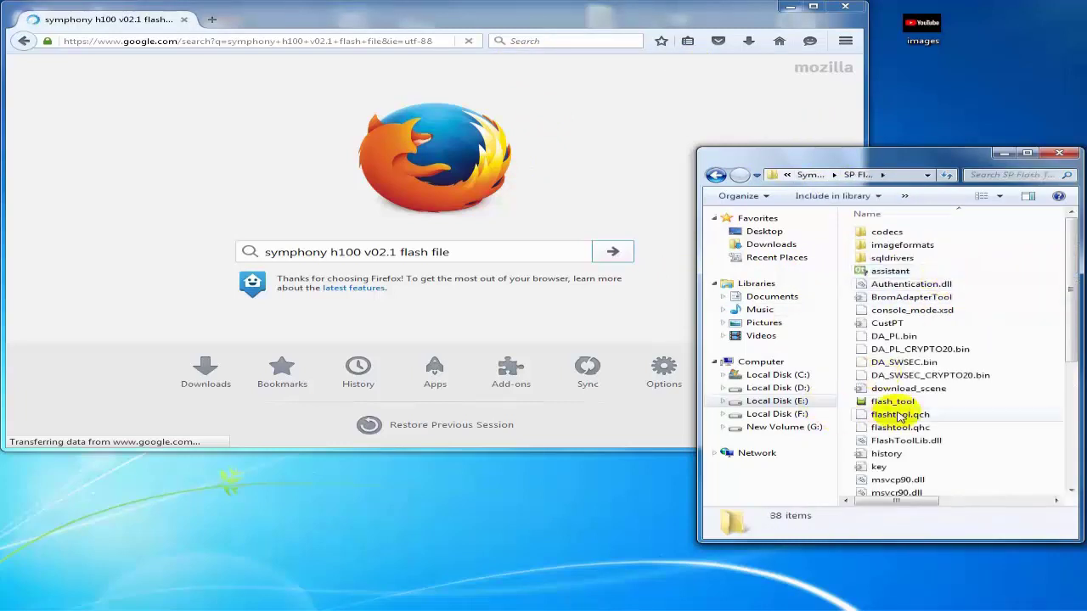
{"action": "left_click", "coordinate": [898, 404]}
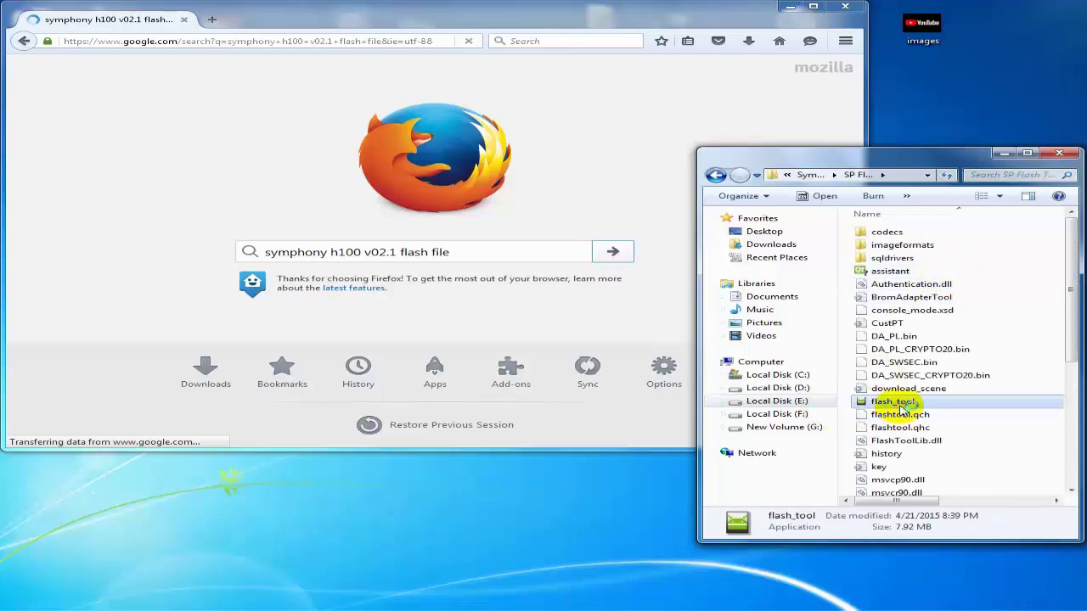
{"action": "double_click", "coordinate": [902, 407]}
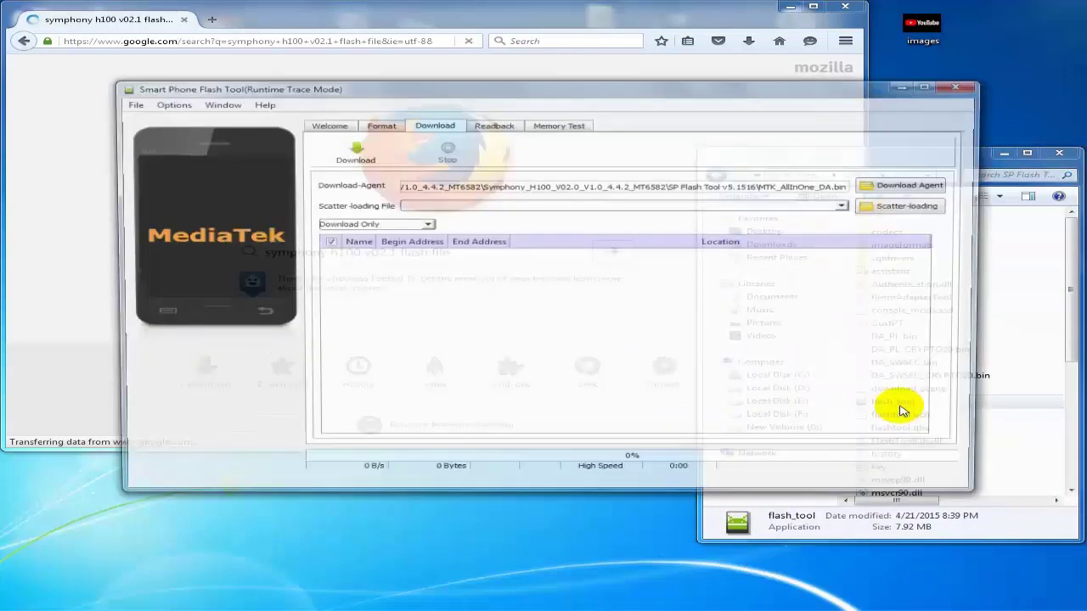
{"action": "left_click_drag", "start_coordinate": [441, 89], "coordinate": [395, 334]}
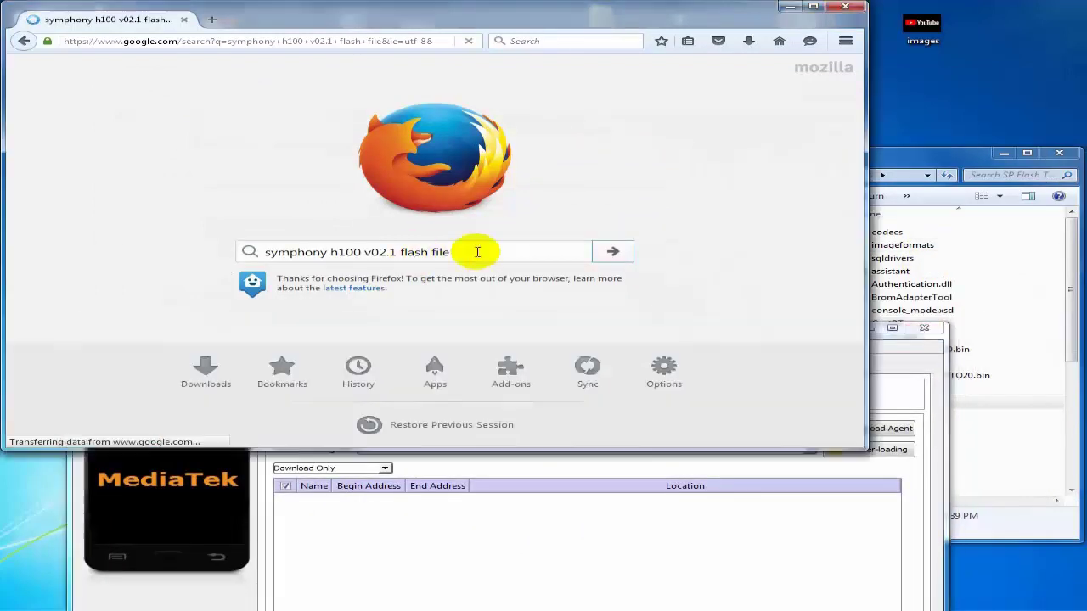
Examine the files in the extracted Symphony H100 package's Firmware folder and return to the Firefox window.
{"action": "left_click", "coordinate": [499, 535]}
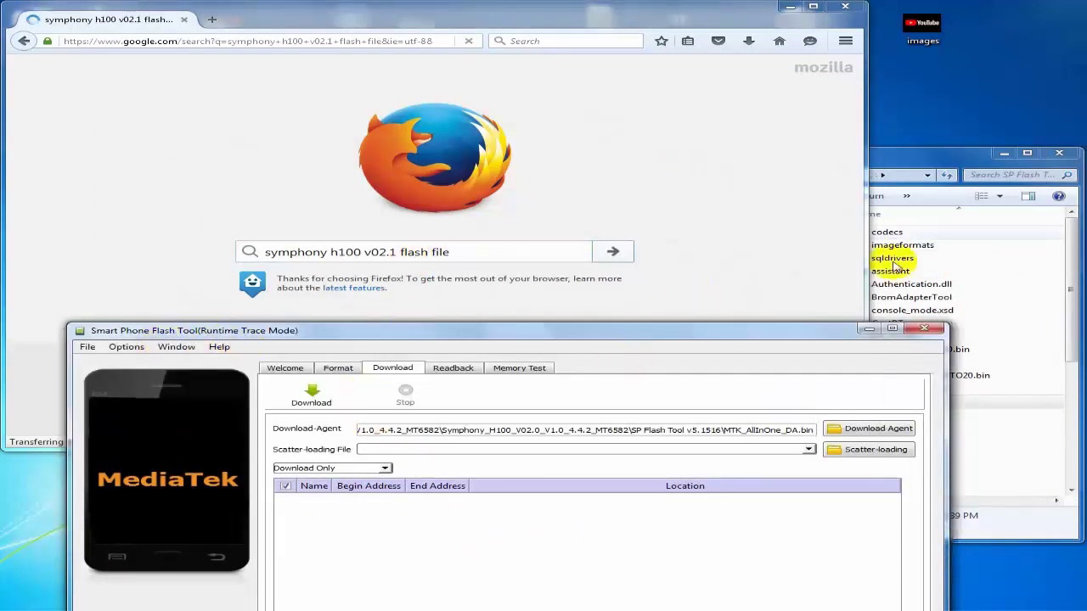
{"action": "left_click_drag", "start_coordinate": [977, 153], "coordinate": [805, 152]}
{"action": "left_click", "coordinate": [722, 177]}
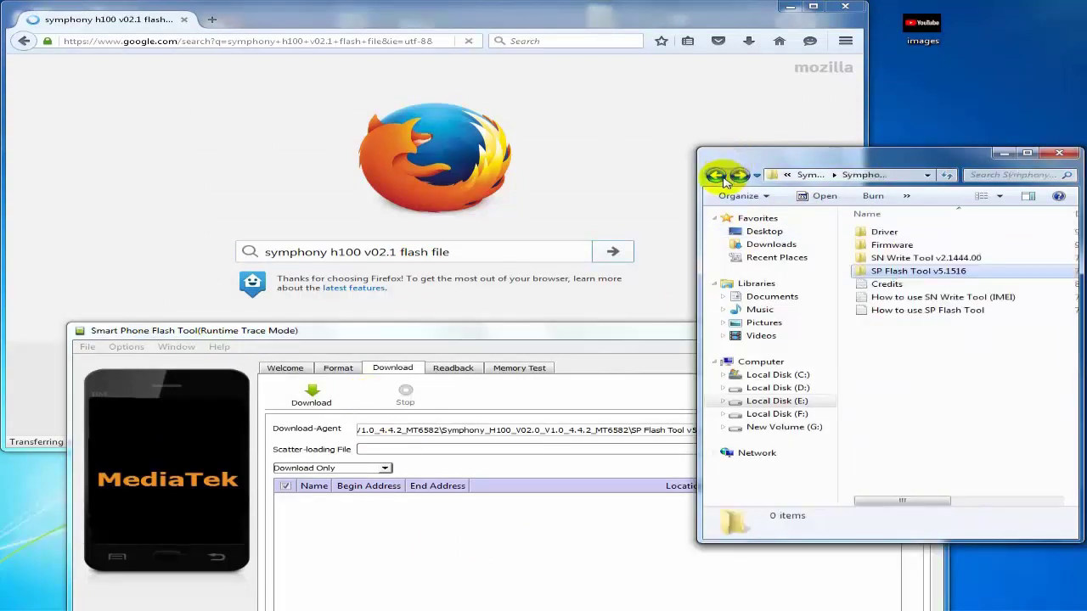
{"action": "double_click", "coordinate": [925, 244]}
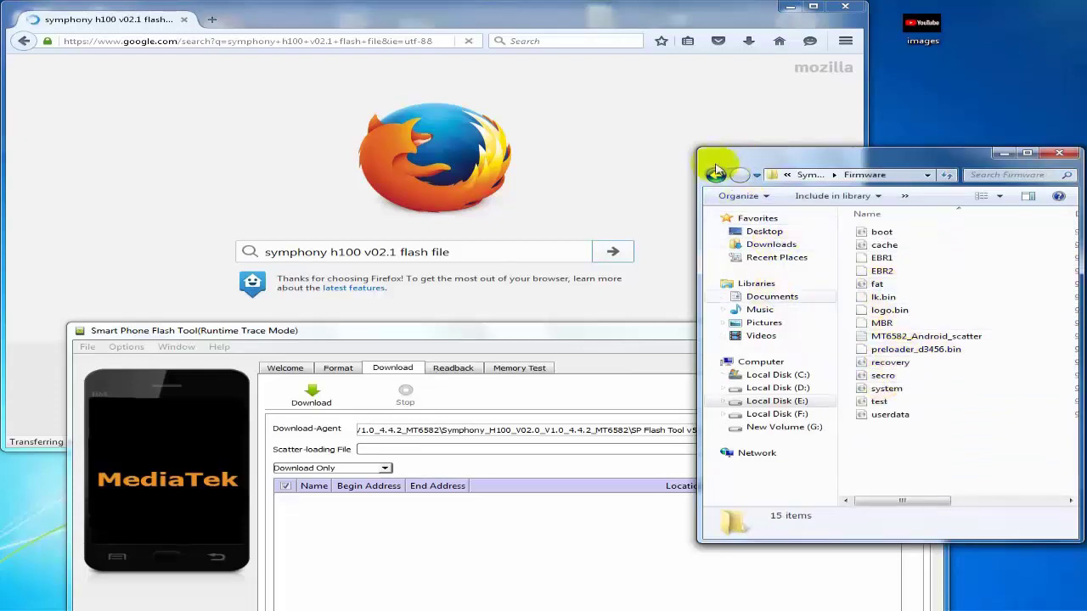
{"action": "left_click", "coordinate": [716, 175]}
{"action": "left_click", "coordinate": [458, 17]}
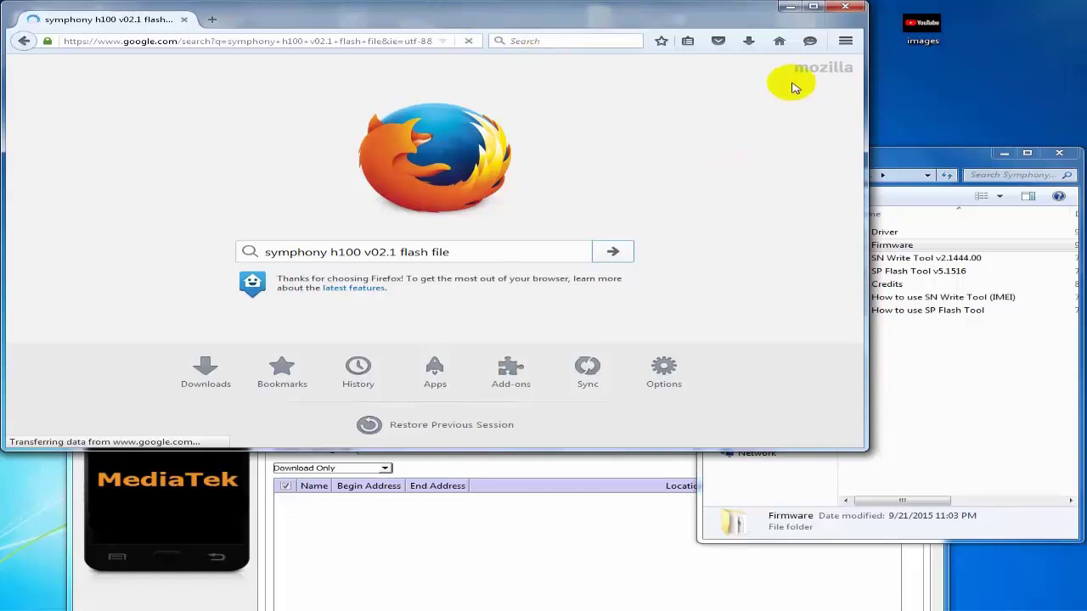
Minimize Firefox, move the flash tool window higher, and browse for a scatter-loading file in the symphony folder on Local Disk (E:).
{"action": "left_click", "coordinate": [787, 8]}
{"action": "left_click_drag", "start_coordinate": [521, 316], "coordinate": [498, 116]}
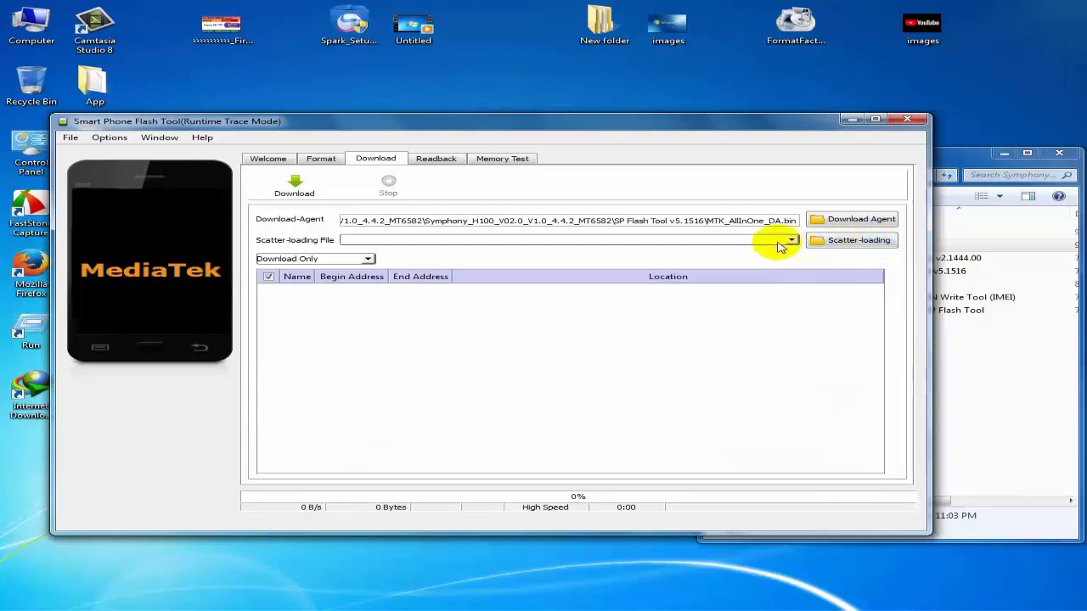
{"action": "left_click", "coordinate": [841, 242]}
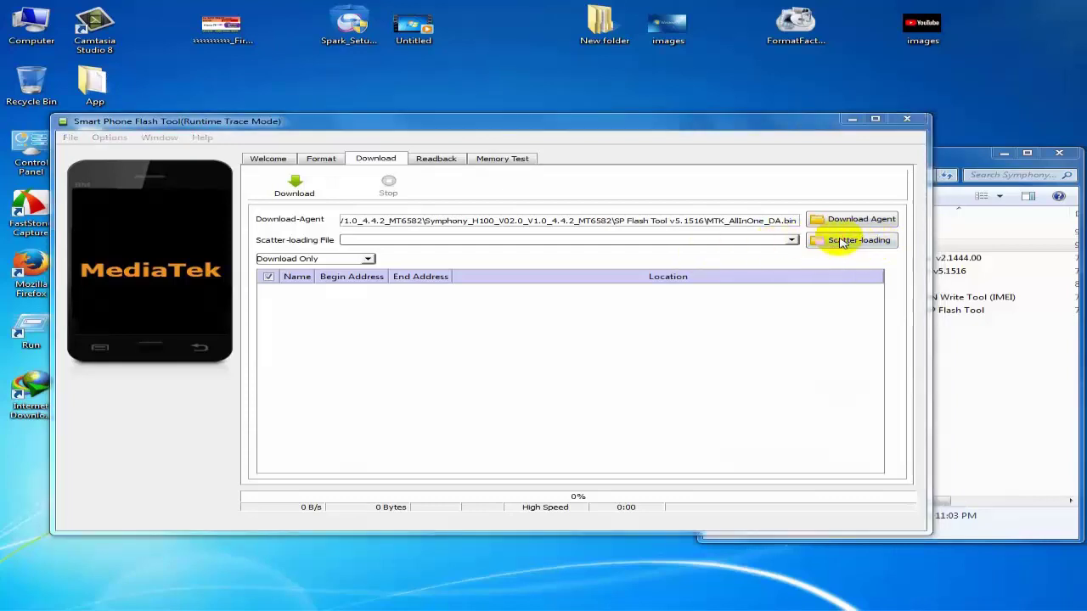
{"action": "scroll", "coordinate": [182, 272], "scroll_direction": "down", "scroll_amount": 1}
{"action": "left_click_drag", "start_coordinate": [189, 267], "coordinate": [194, 323]}
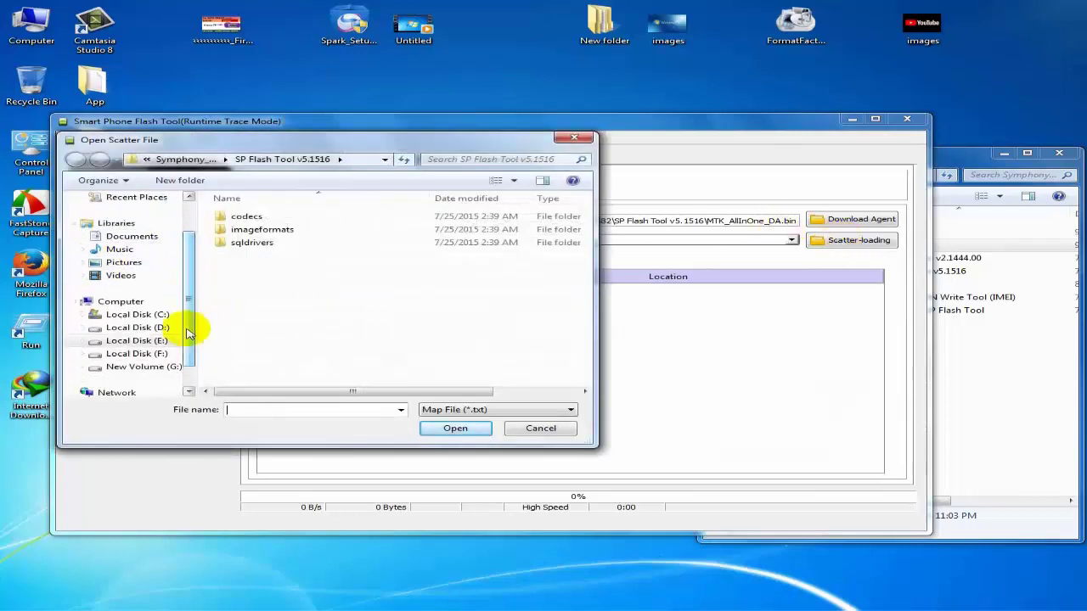
{"action": "left_click", "coordinate": [163, 328]}
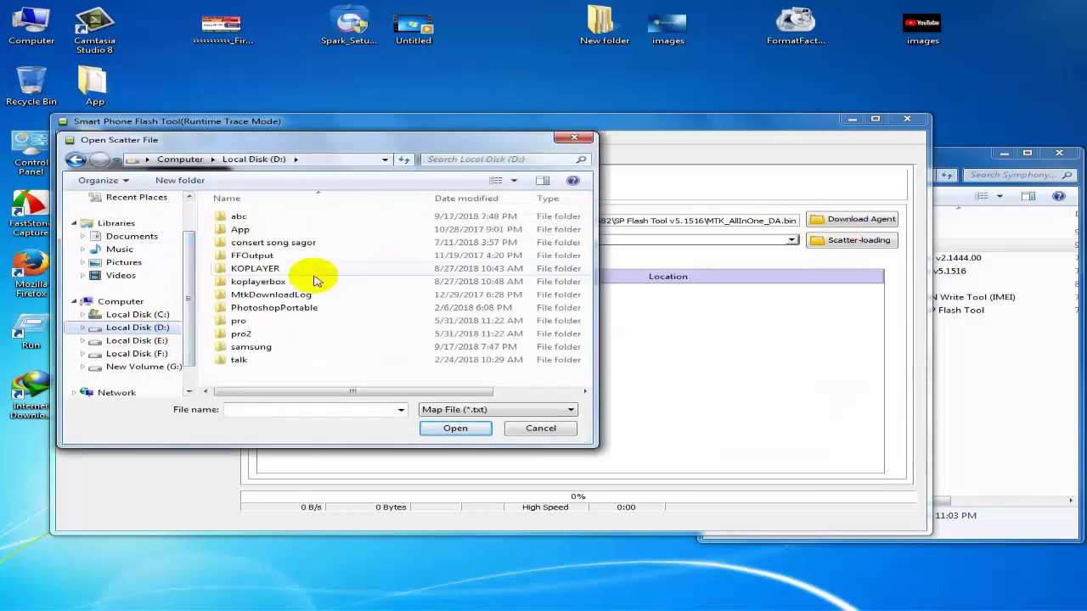
{"action": "left_click", "coordinate": [149, 340]}
{"action": "double_click", "coordinate": [265, 312]}
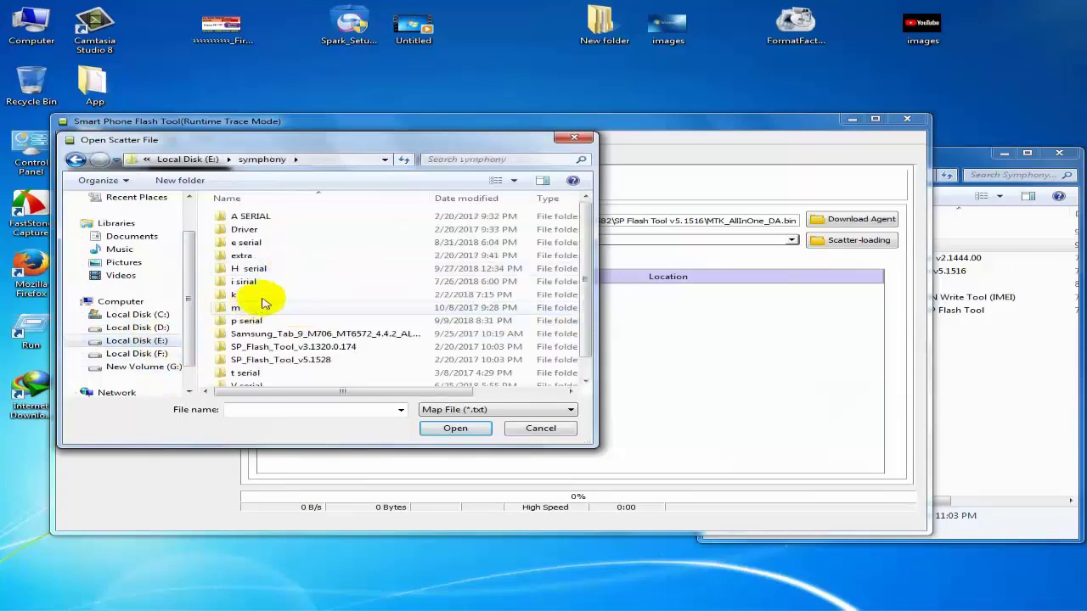
Load MT6582_Android_scatter from the Firmware folder of the Symphony H100 package in H serial and start the Download Only flash.
{"action": "double_click", "coordinate": [250, 268]}
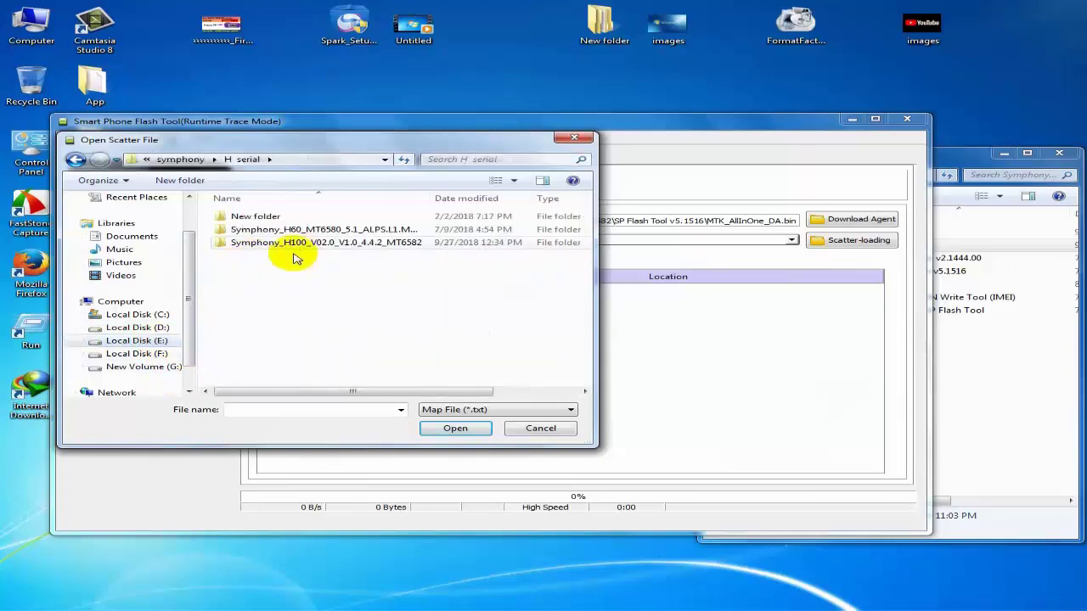
{"action": "double_click", "coordinate": [340, 246]}
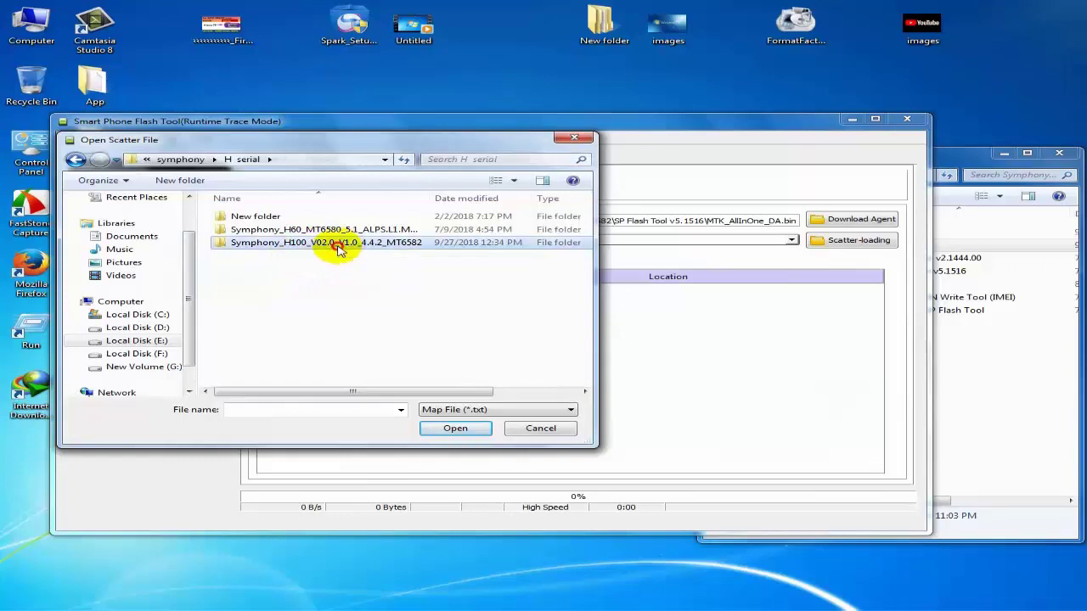
{"action": "double_click", "coordinate": [355, 217]}
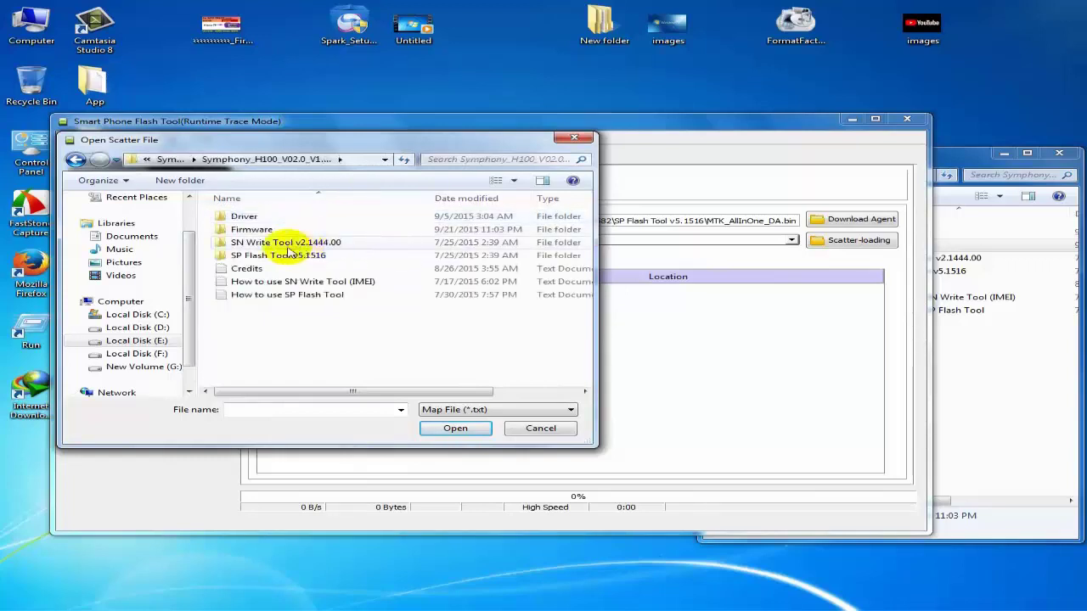
{"action": "double_click", "coordinate": [253, 230]}
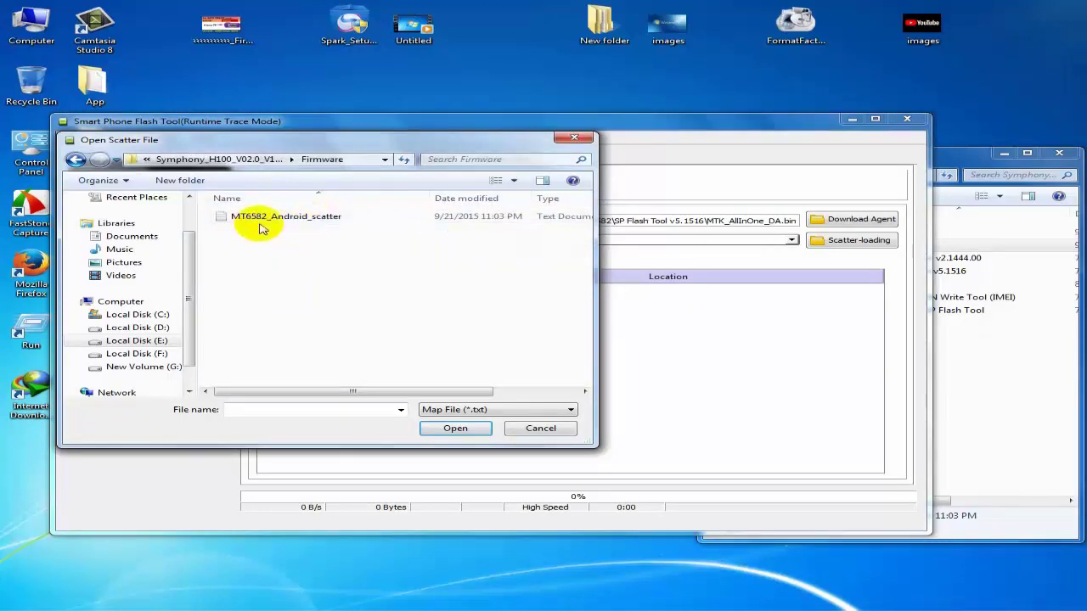
{"action": "double_click", "coordinate": [265, 218]}
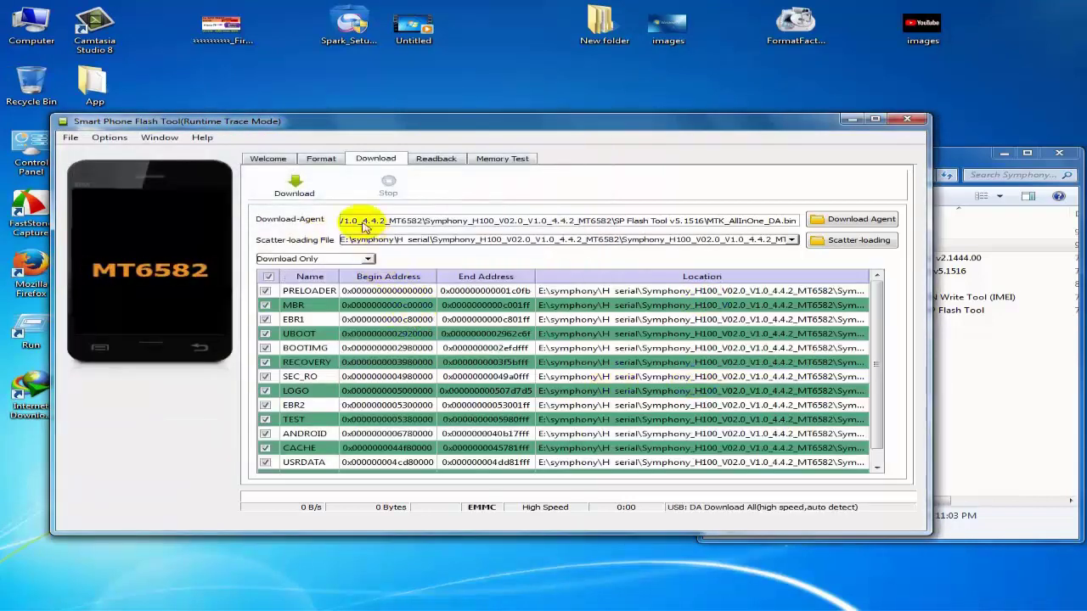
{"action": "left_click", "coordinate": [297, 187]}
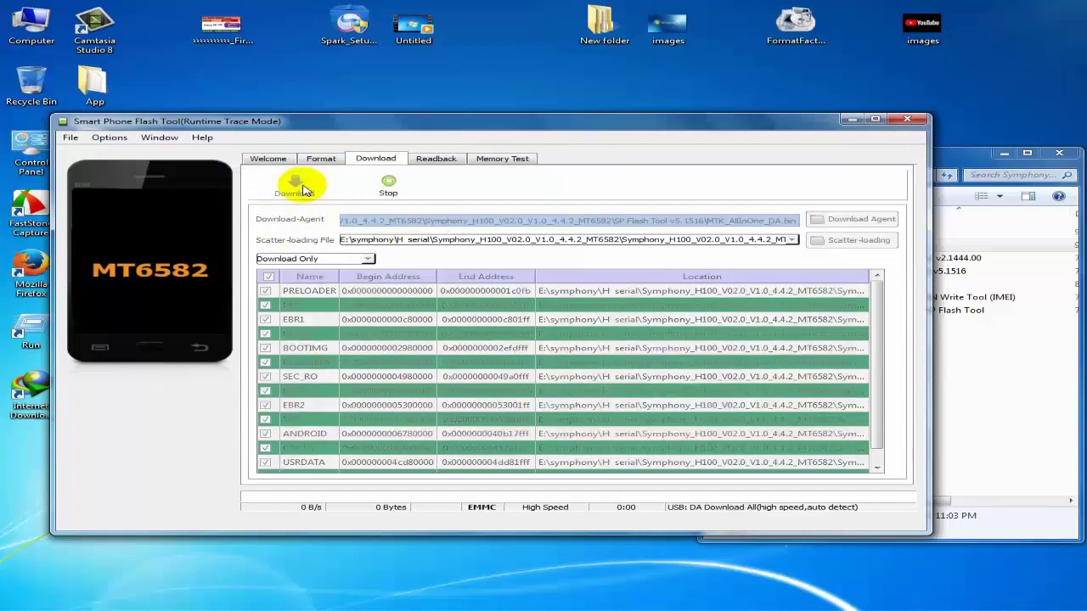